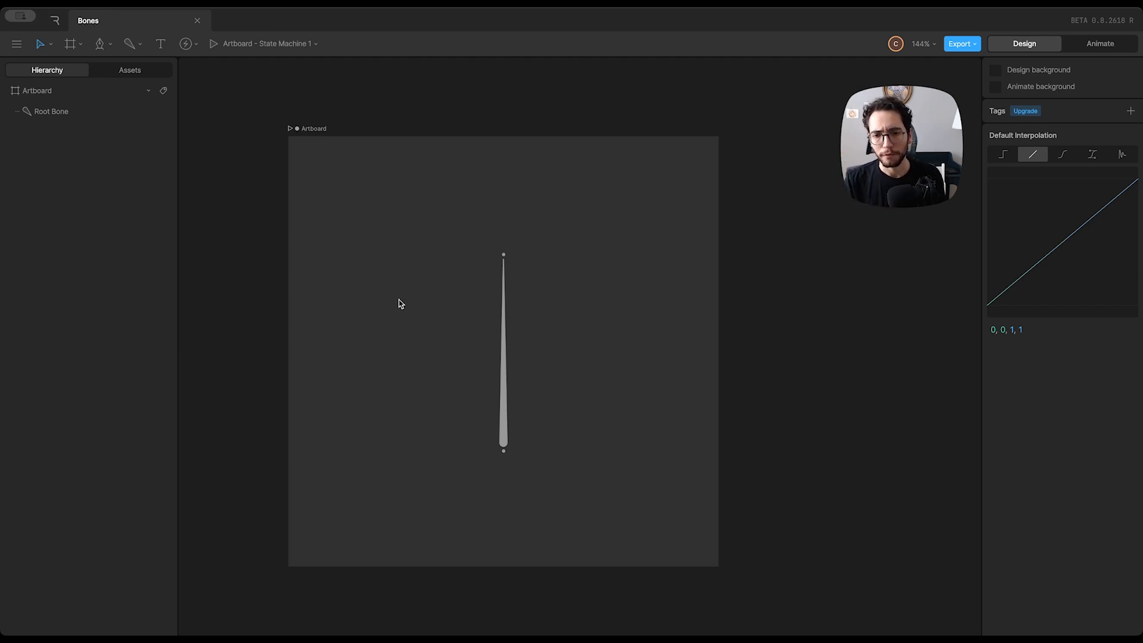
Shift the root bone slightly on the artboard and set its length to 200
mouse_move(513, 403)
left_mouse_down()
mouse_move(480, 375)
mouse_move(481, 398)
mouse_move(529, 403)
mouse_move(515, 402)
left_mouse_up()
left_click(1048, 118)
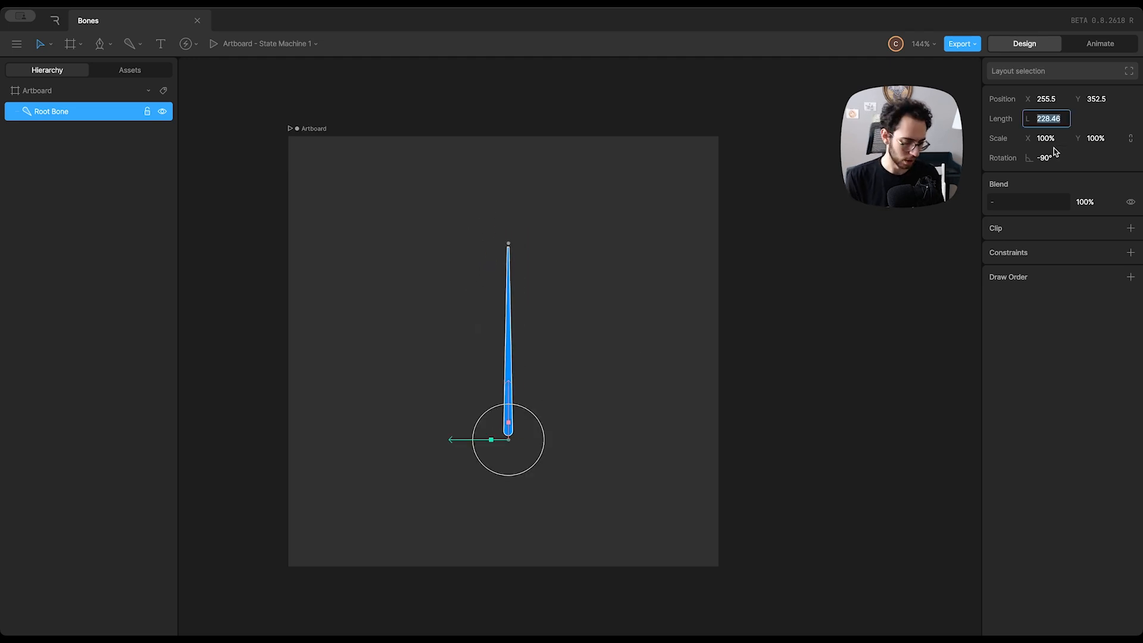
type("200")
key("Return")
left_click(621, 298)
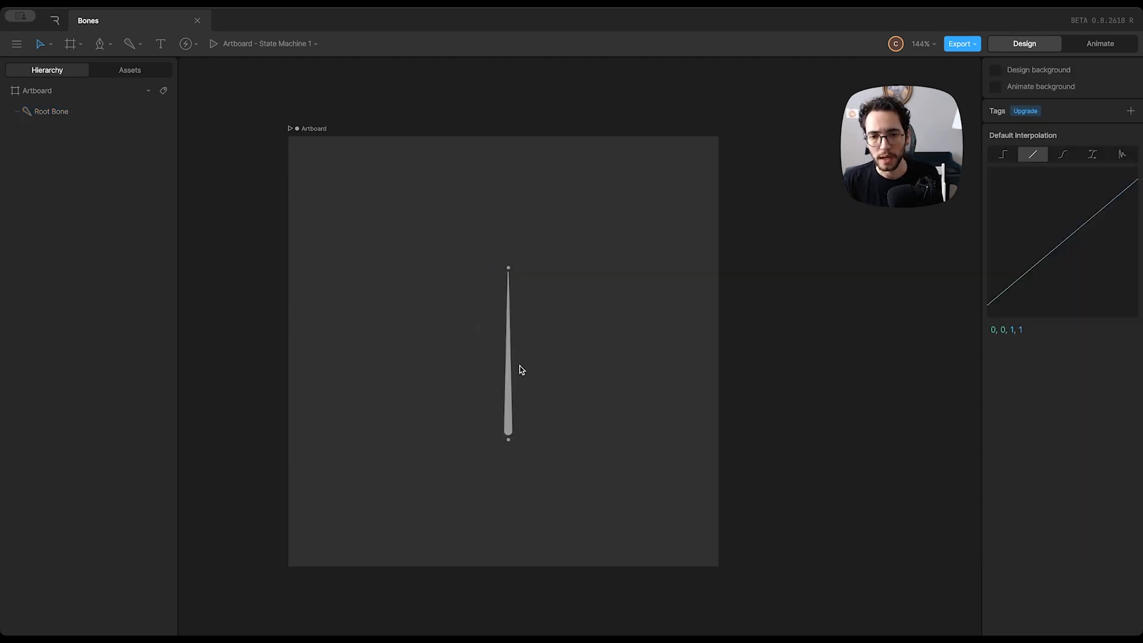
Move the root bone to about X 250, Y 345.5 so that it is horizontally centred on the artboard
left_click(508, 372)
left_click_drag(508, 373, 503, 367)
left_click(571, 344)
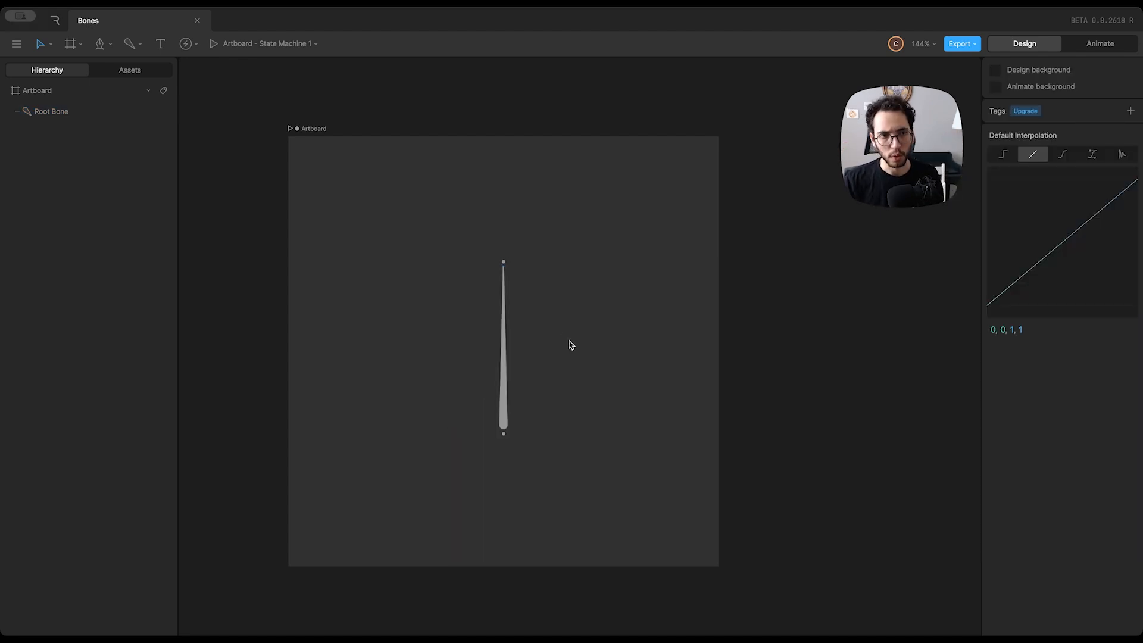
Draw a vertical rectangle about 68 wide and 236 high beside the root bone
left_click(101, 45)
left_click(117, 101)
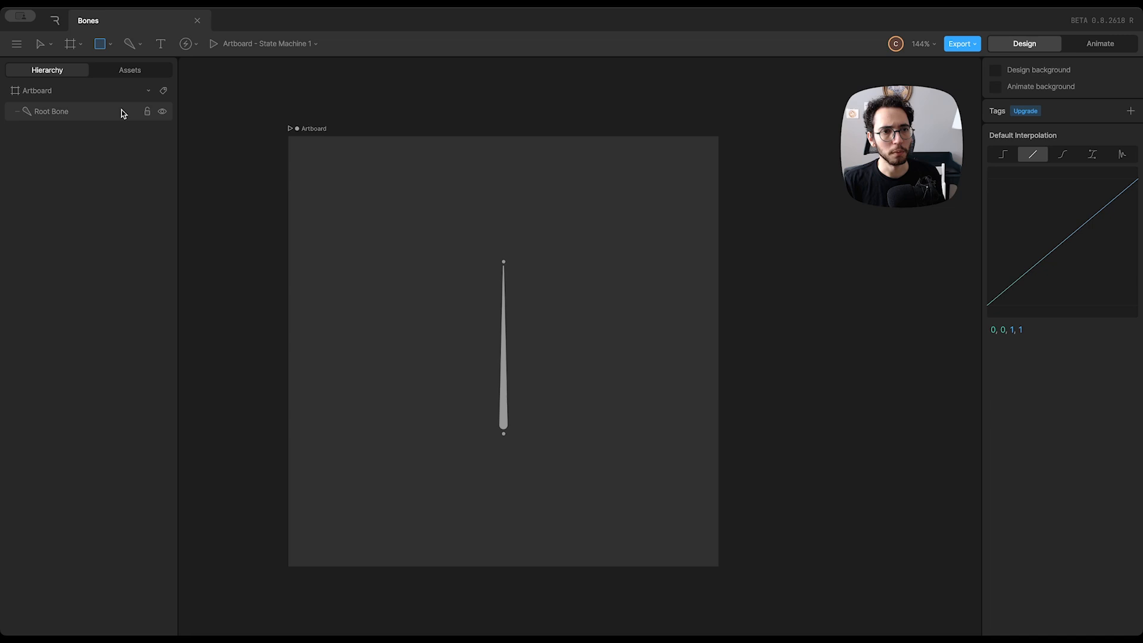
left_click_drag(473, 262, 444, 415)
left_click(490, 263)
Try rotating the root bone to about -132° while the rectangle is unparented, and undo the rotation
left_click_drag(504, 369, 532, 382)
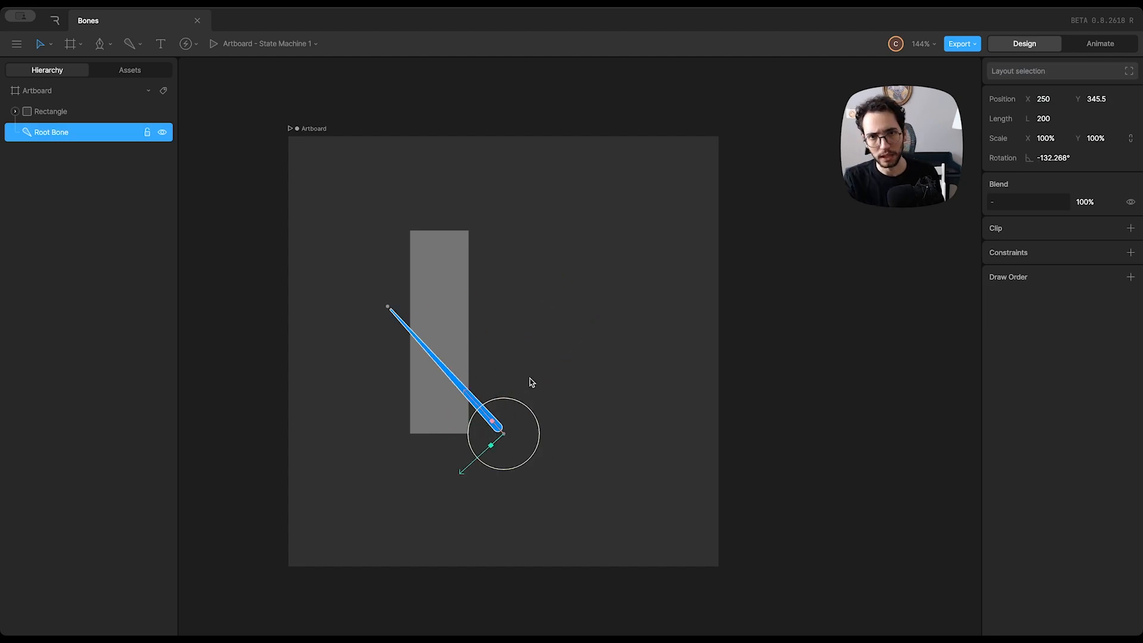
key("ctrl+z")
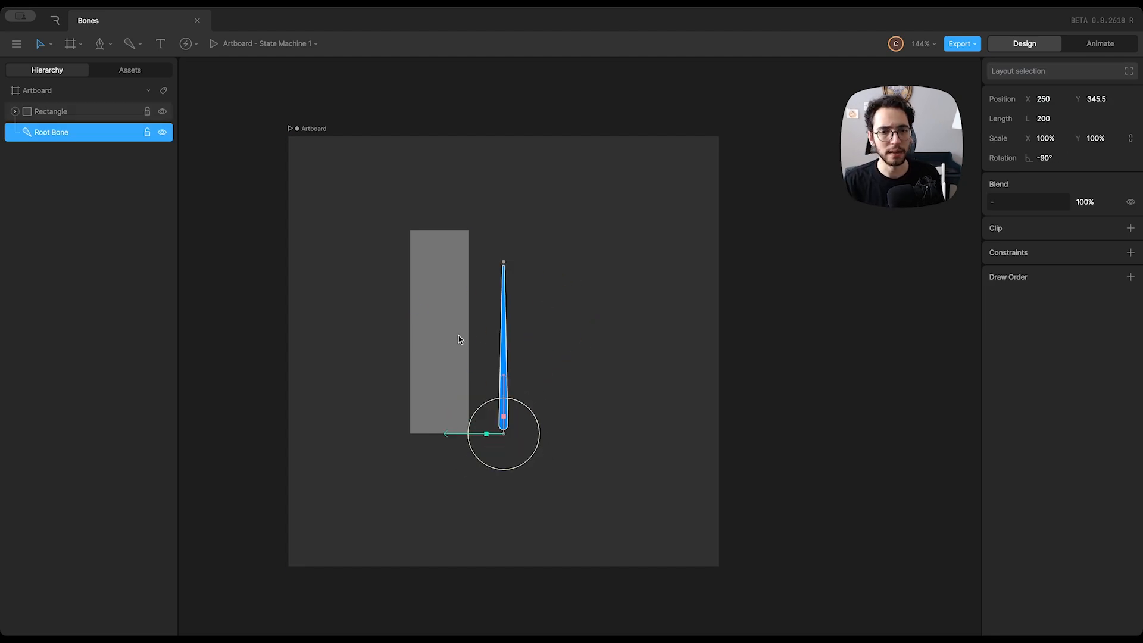
Make the rectangle a child of the root bone in the hierarchy and expand the bone's entry
left_click(92, 114, "shift")
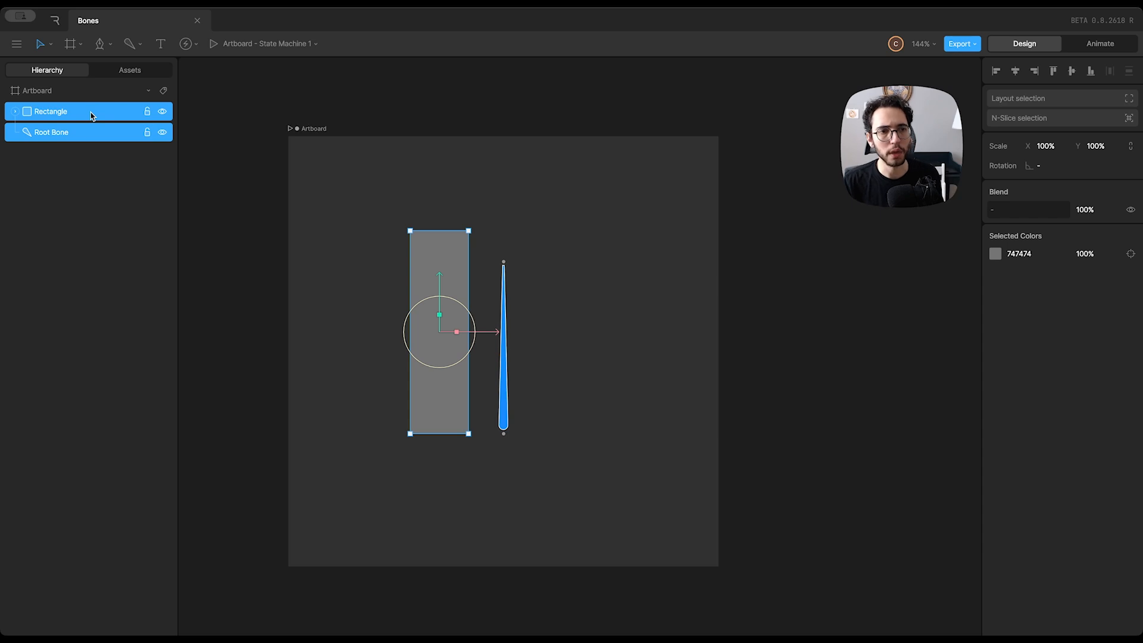
left_click(52, 115)
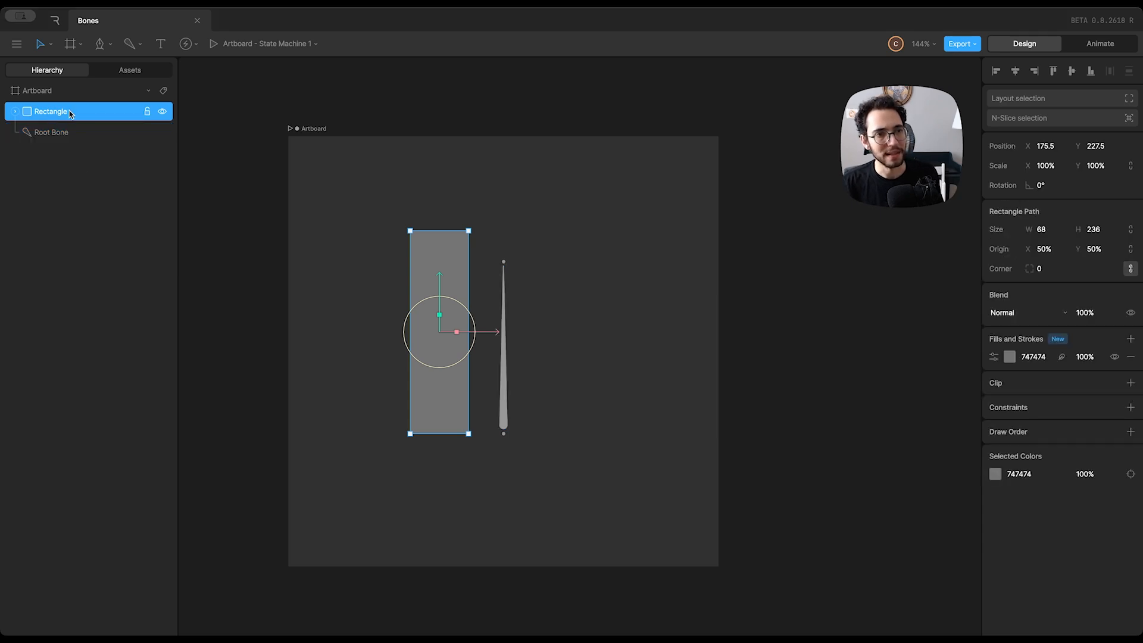
left_click_drag(42, 115, 55, 133)
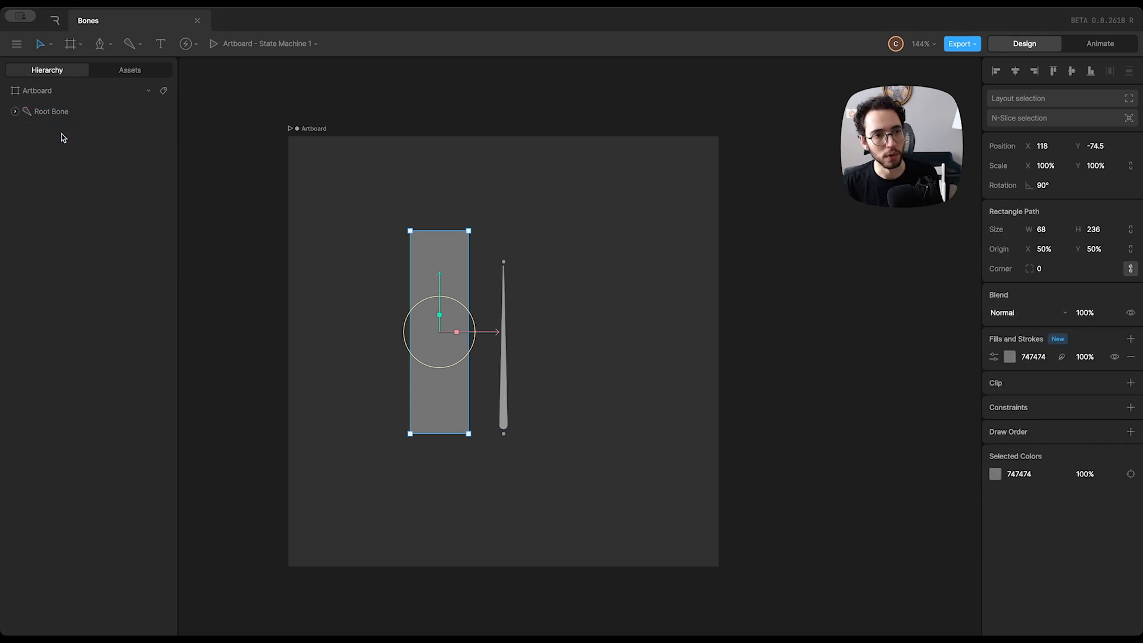
left_click(13, 112)
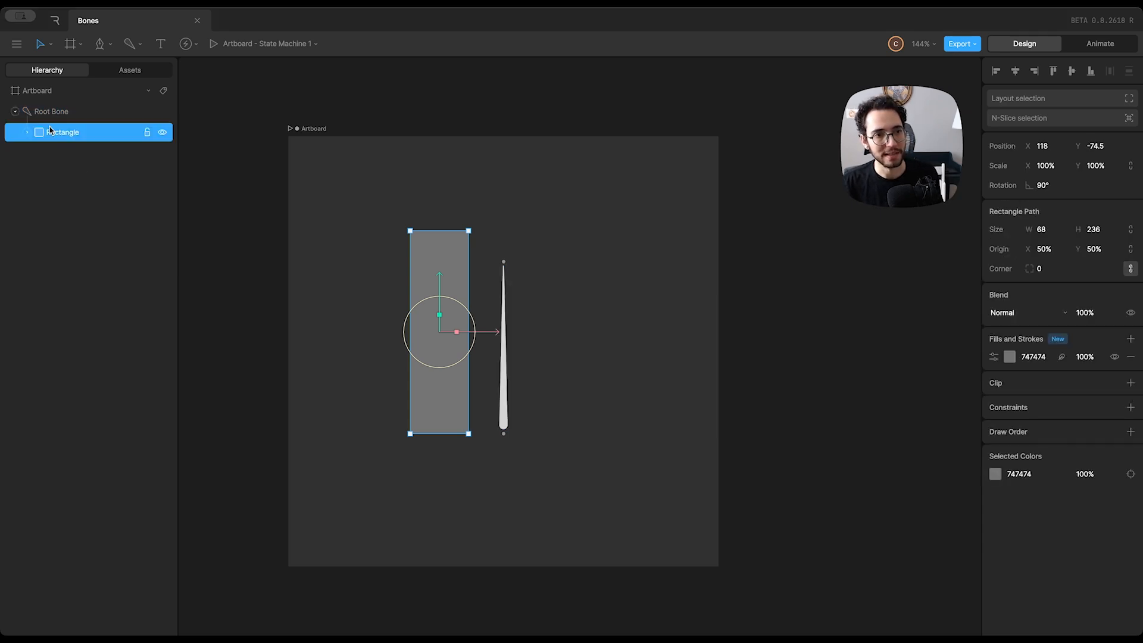
Try transforming the root bone with its child rectangle, and undo the change
left_click(79, 119)
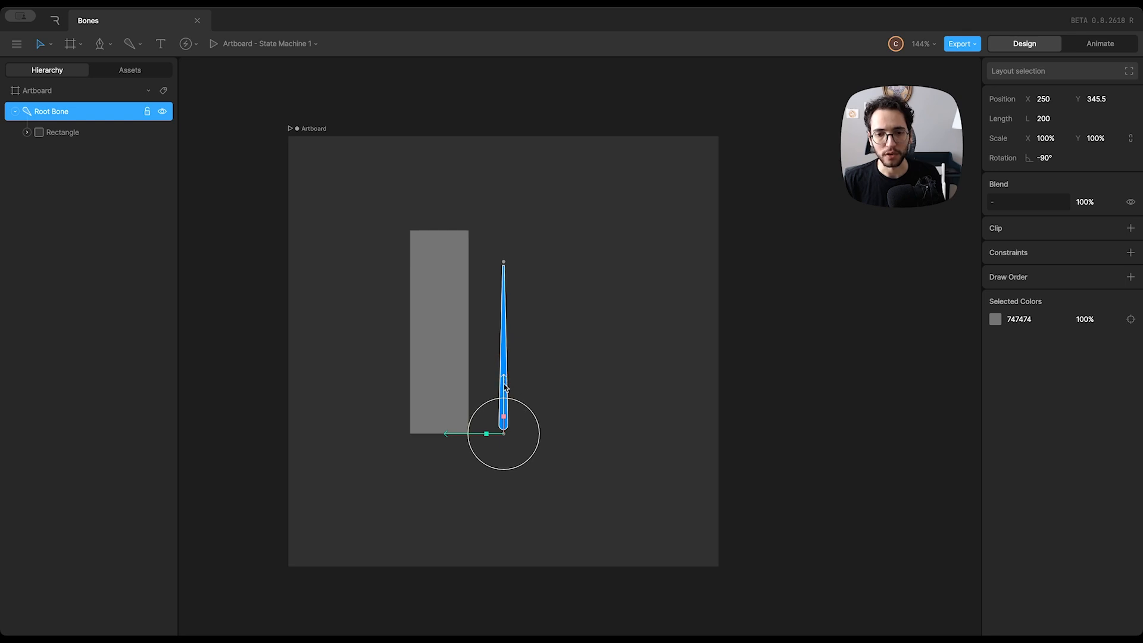
left_click_drag(504, 385, 504, 445)
key("super+z")
key("super+z")
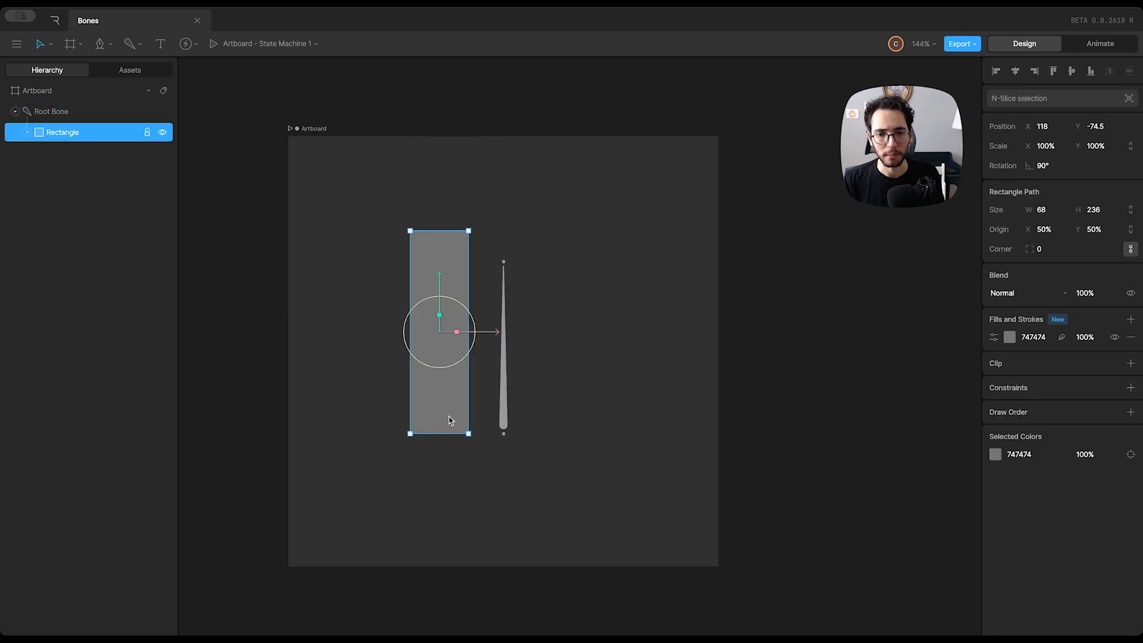
Move the root bone to about X 220.5, rotate it to about -88.7° and stretch its X scale to 134%
left_click(503, 415)
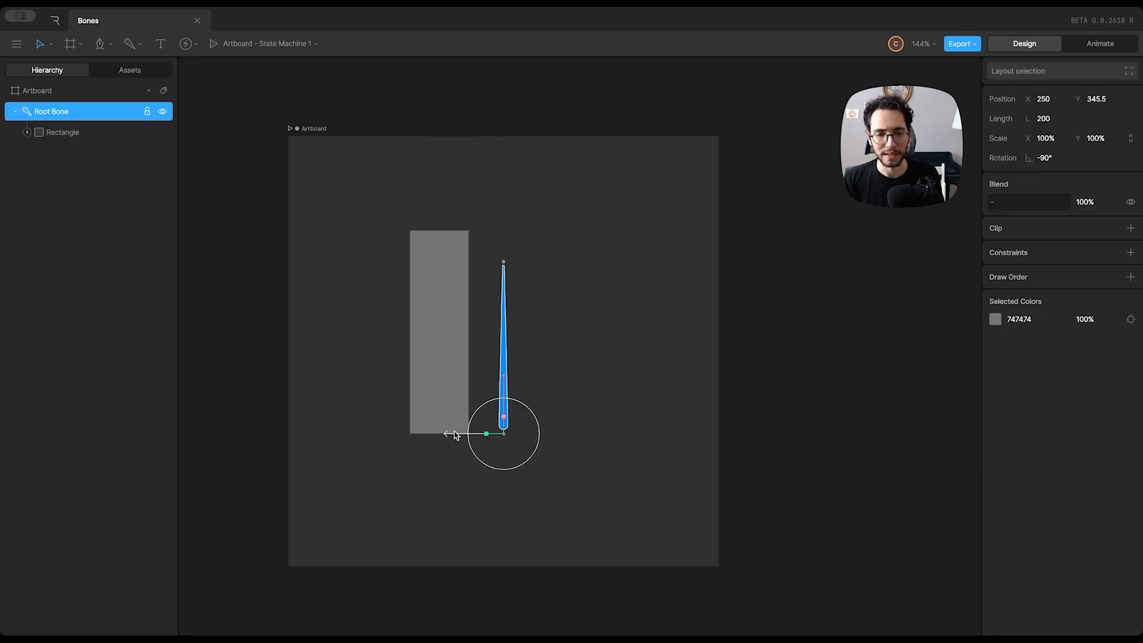
left_click_drag(454, 436, 428, 440)
left_click_drag(512, 421, 480, 393)
Set the root bone's X scale to 100%
left_click(1048, 139)
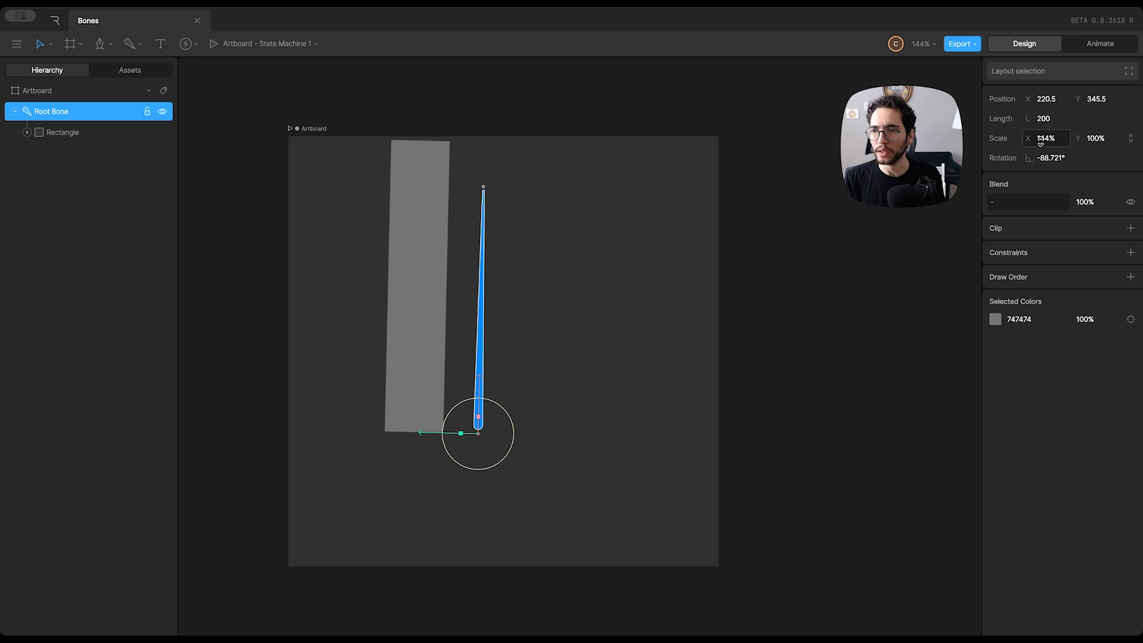
type("100")
key("Return")
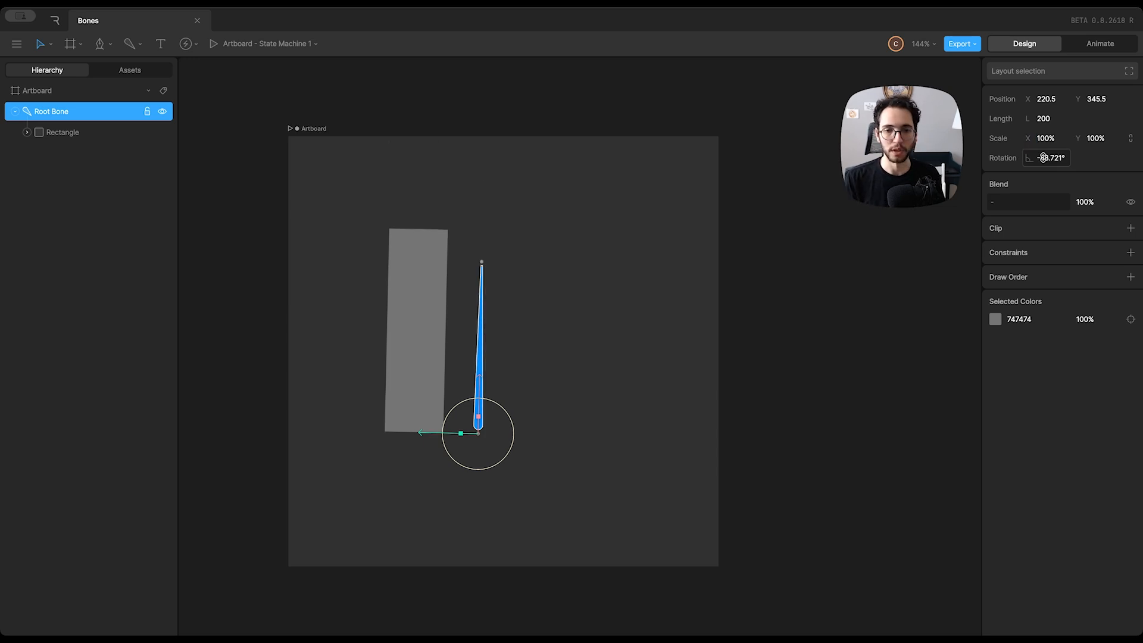
left_click(568, 261)
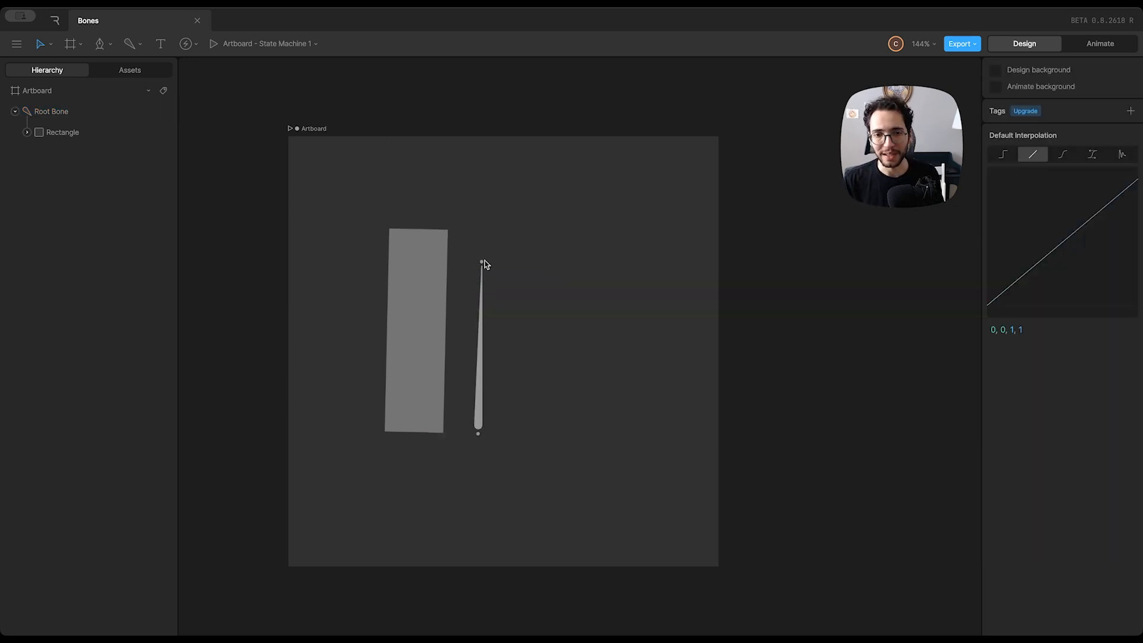
Move the bone's tip to give it a length of about 215 and a rotation of about -74°, and rotate the bone slightly further
left_click_drag(482, 262, 528, 258)
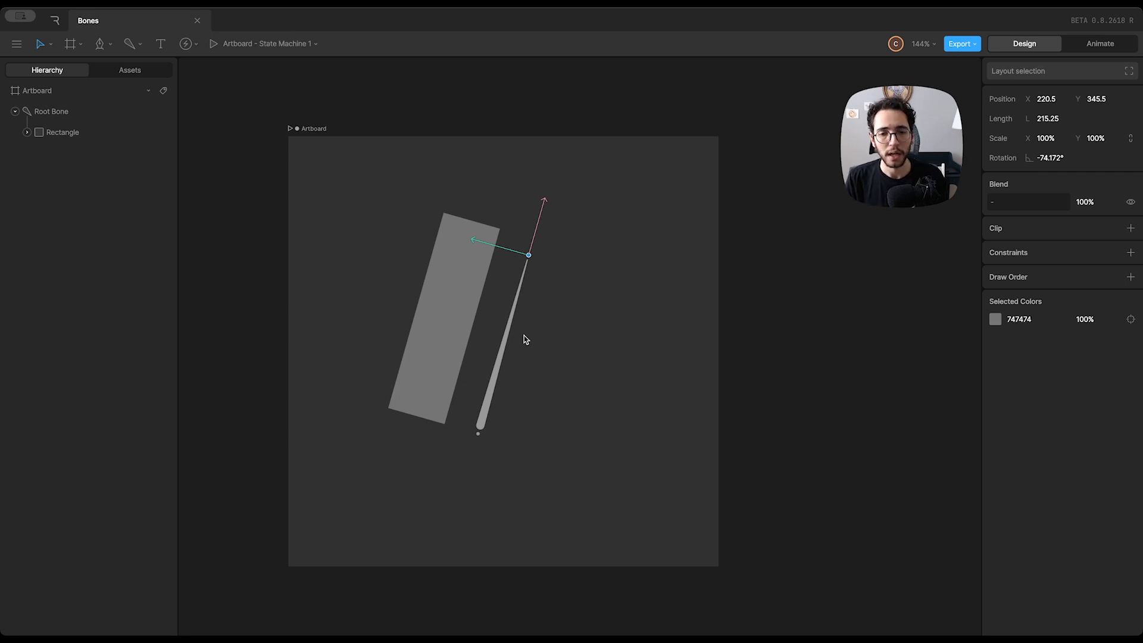
left_click(493, 383)
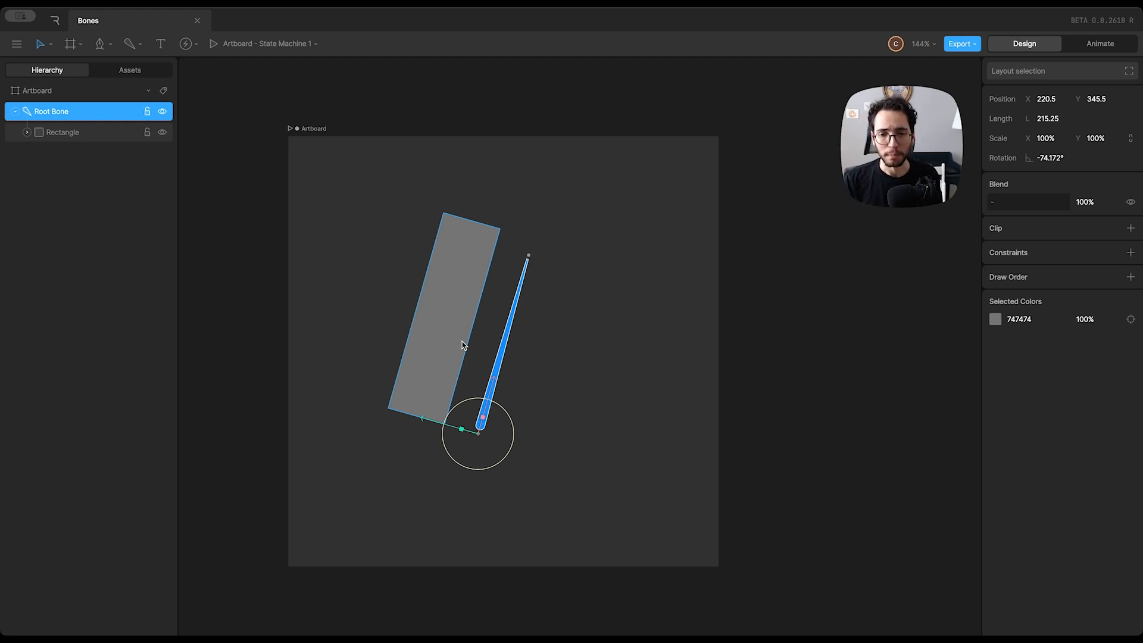
left_click(536, 362)
left_click(507, 384)
mouse_move(511, 424)
left_mouse_down()
mouse_move(488, 394)
mouse_move(517, 434)
mouse_move(508, 398)
mouse_move(518, 434)
mouse_move(511, 396)
mouse_move(528, 480)
mouse_move(525, 405)
mouse_move(517, 431)
left_mouse_up()
left_click(585, 357)
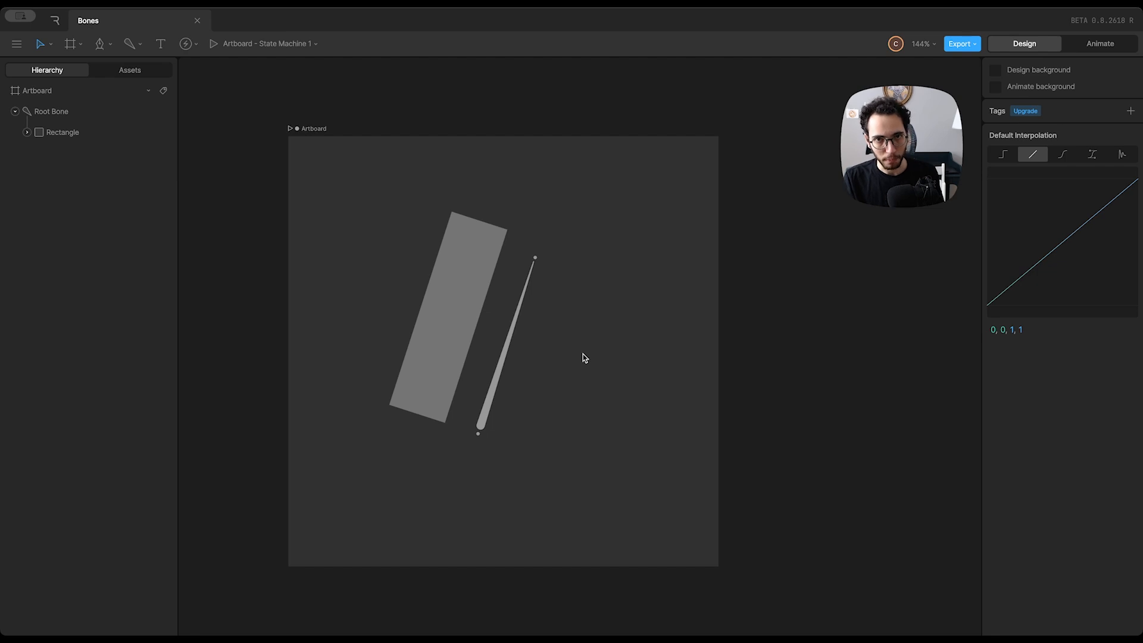
Delete the root bone and its rectangle from the artboard
left_click_drag(590, 209, 378, 377)
key("Delete")
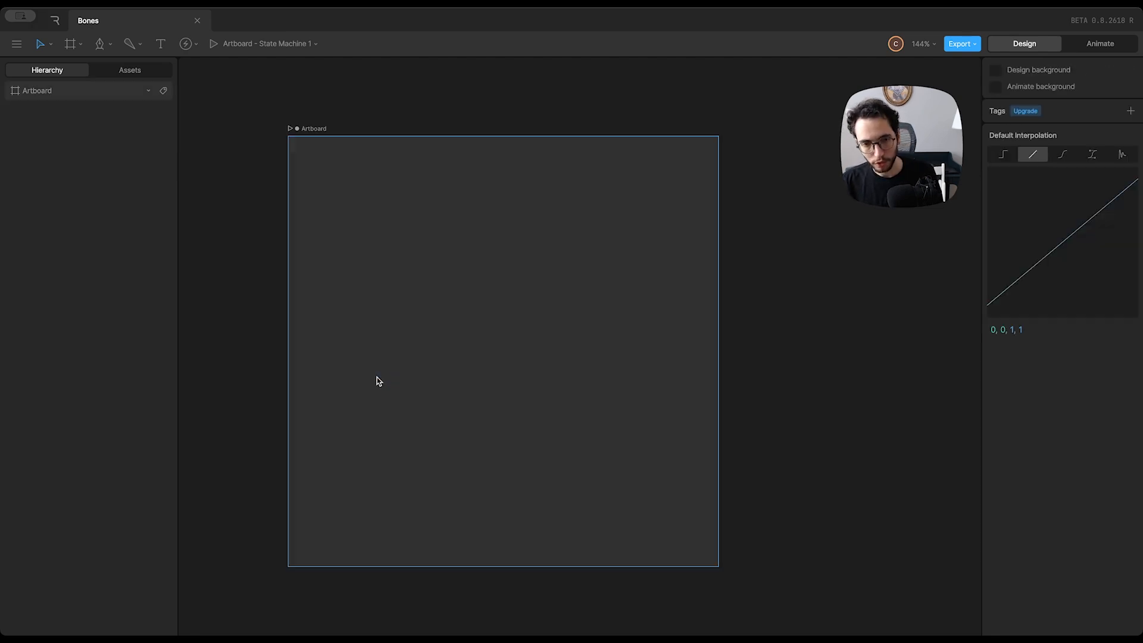
left_click(417, 344)
Draw a vertical rectangle about 46 wide and 144 high in the upper part of the artboard
left_click(102, 45)
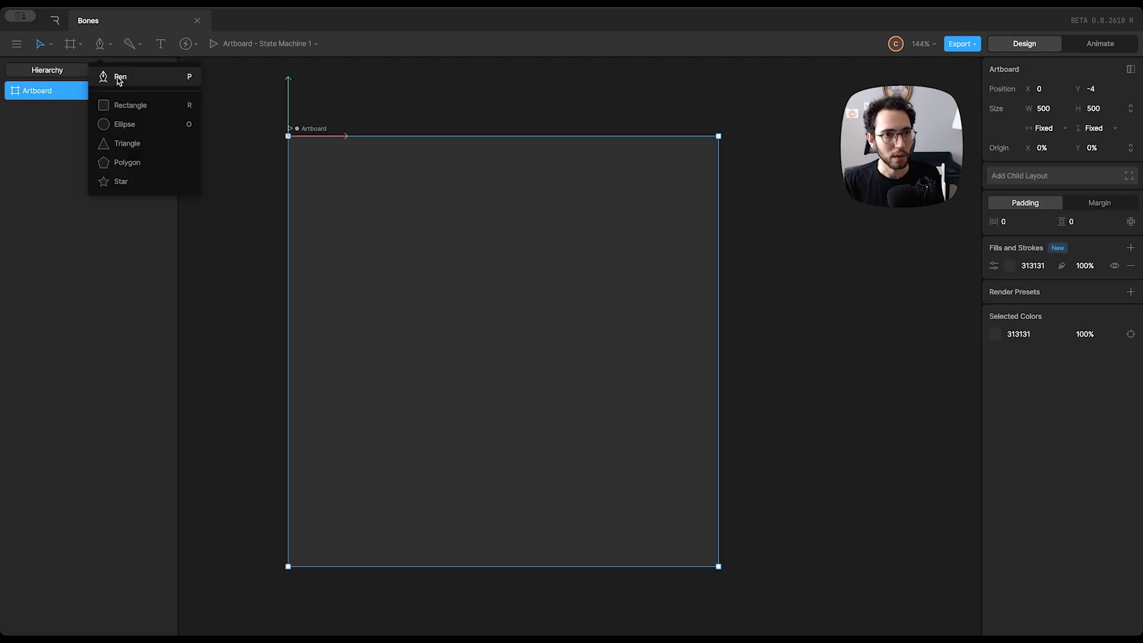
left_click(136, 110)
left_click_drag(368, 204, 407, 330)
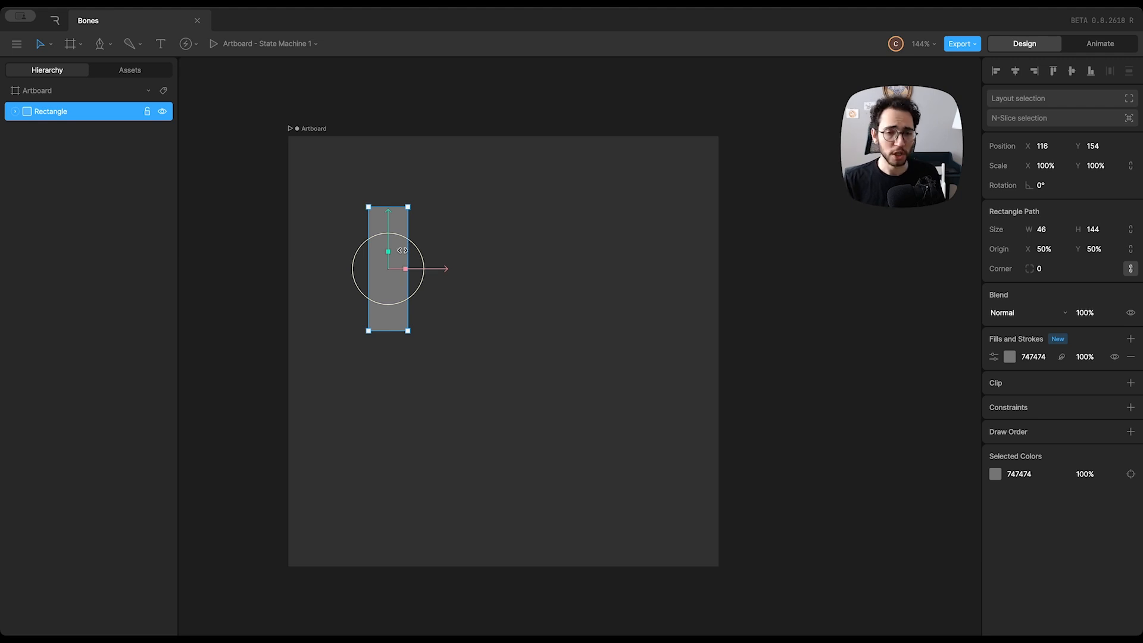
Duplicate the rectangle twice in a column beneath the original and shorten the lowest copy to about 48.5 high
key("ctrl+d")
left_click_drag(388, 224, 387, 468)
key("ctrl+d")
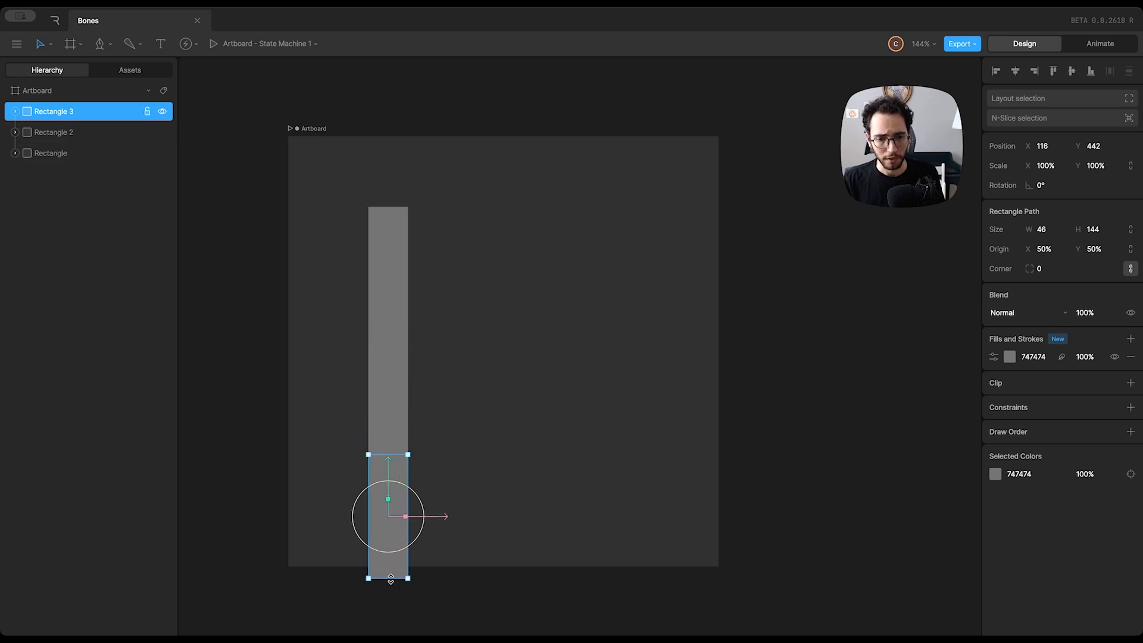
left_click_drag(388, 579, 393, 487)
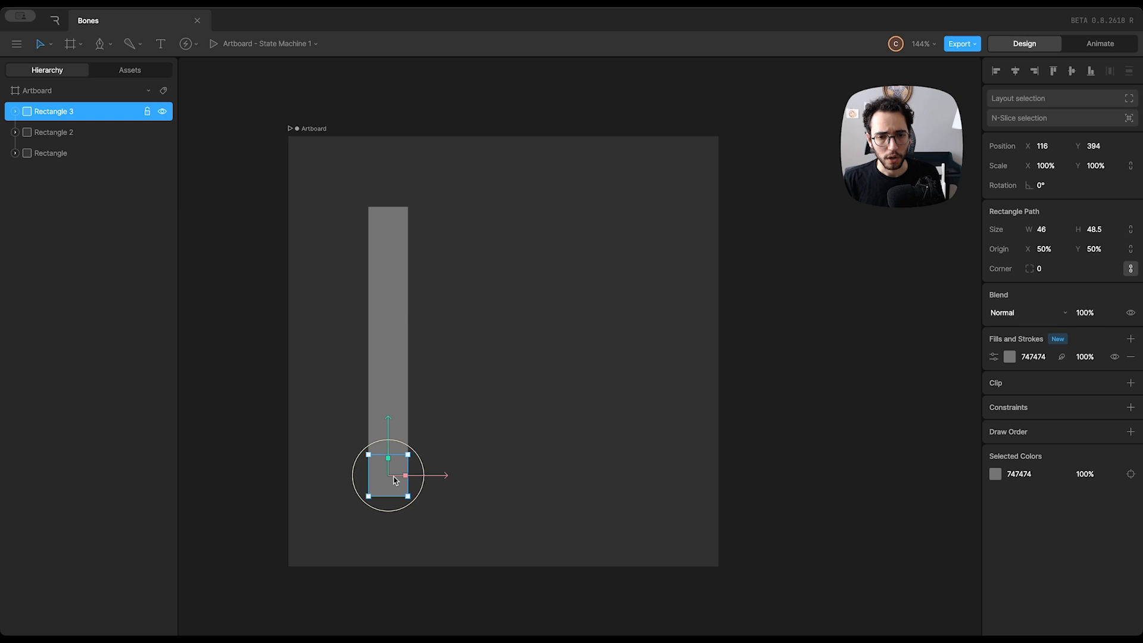
Set the corner radius of all three rectangles to 500
left_click(388, 287)
left_click(387, 350, "shift")
left_click(395, 475, "shift")
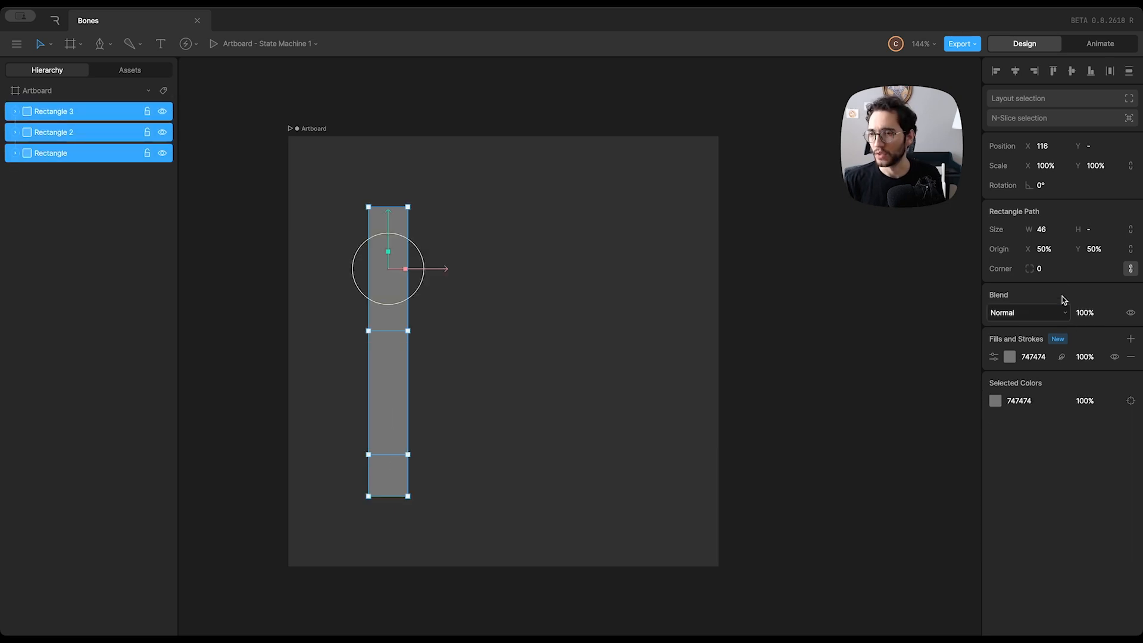
left_click(1043, 268)
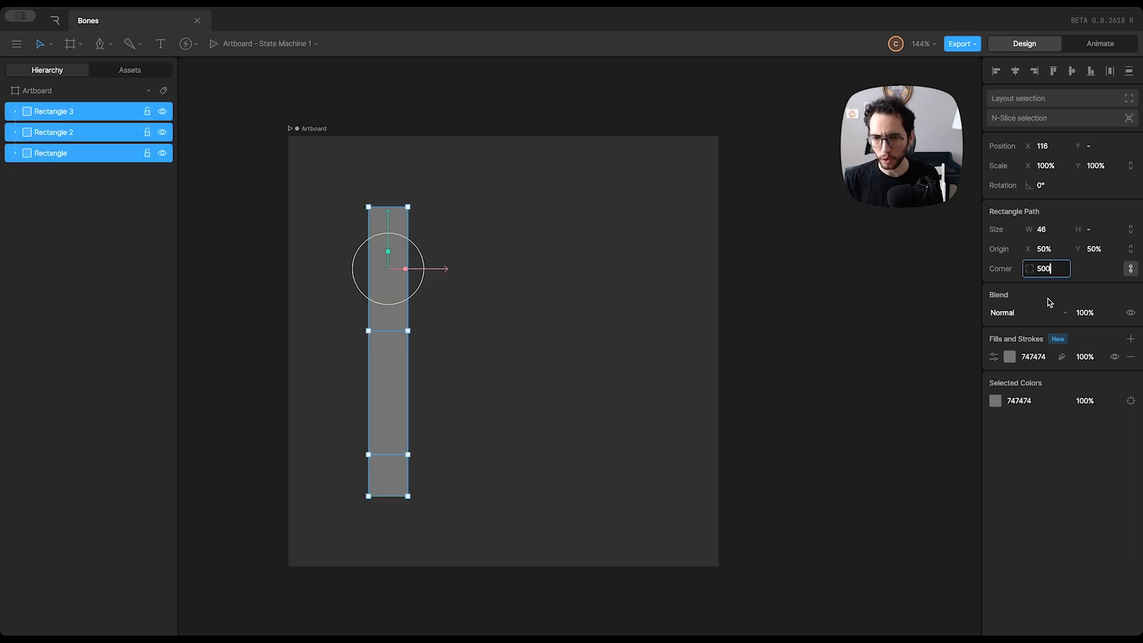
type("500")
key("Return")
left_click(435, 349)
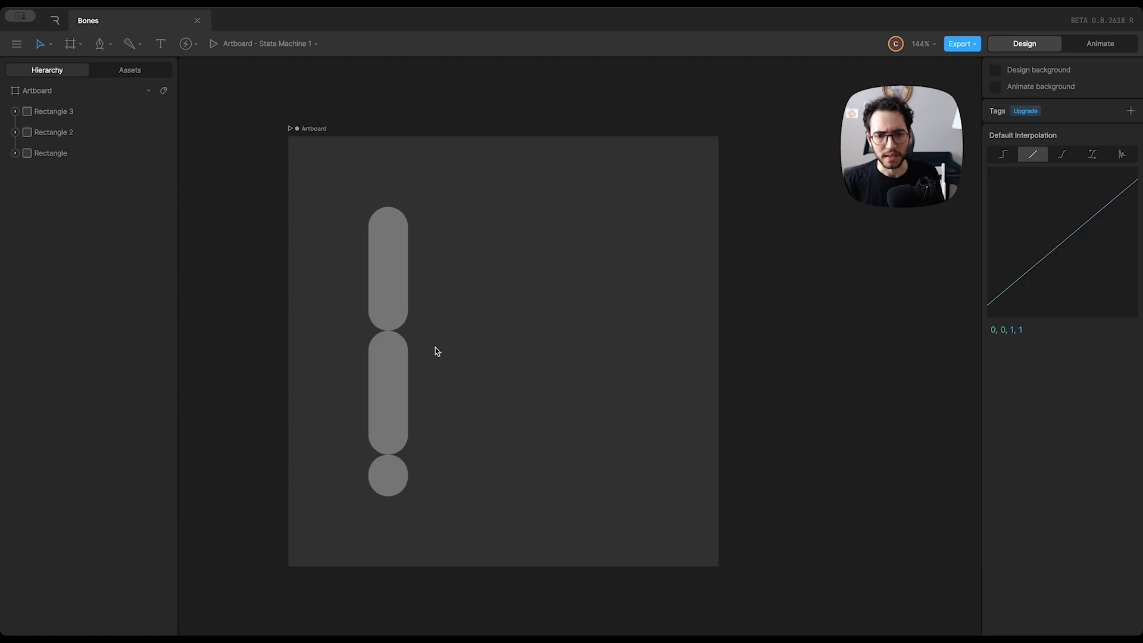
Move the middle capsule up until its rounded top end overlaps the rounded bottom end of the upper capsule
left_click(390, 363)
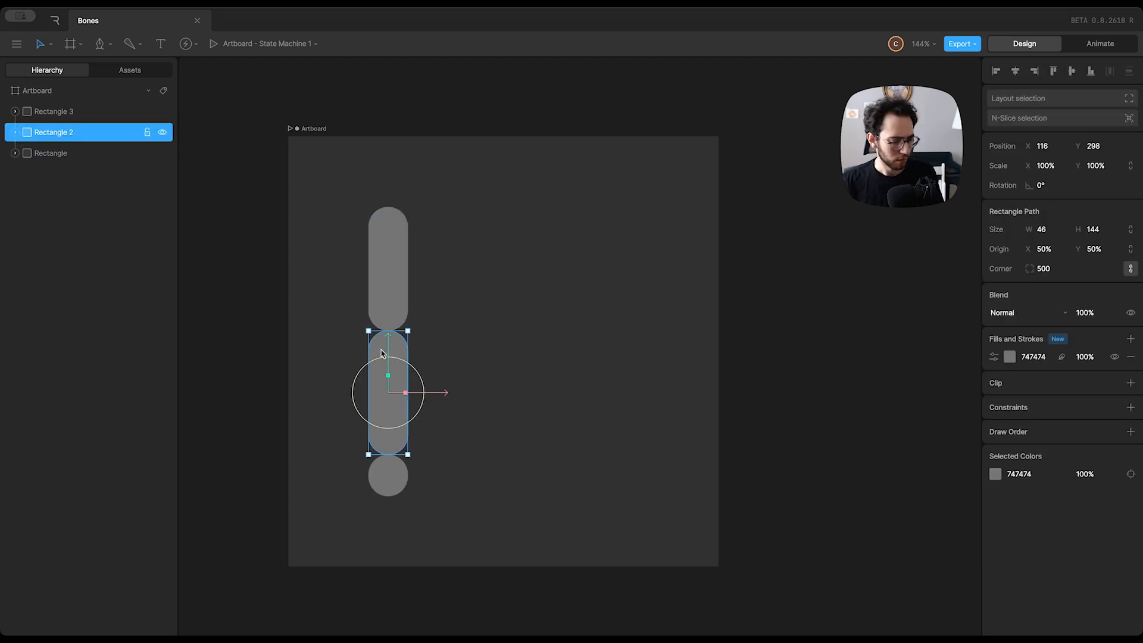
left_click_drag(389, 350, 390, 318)
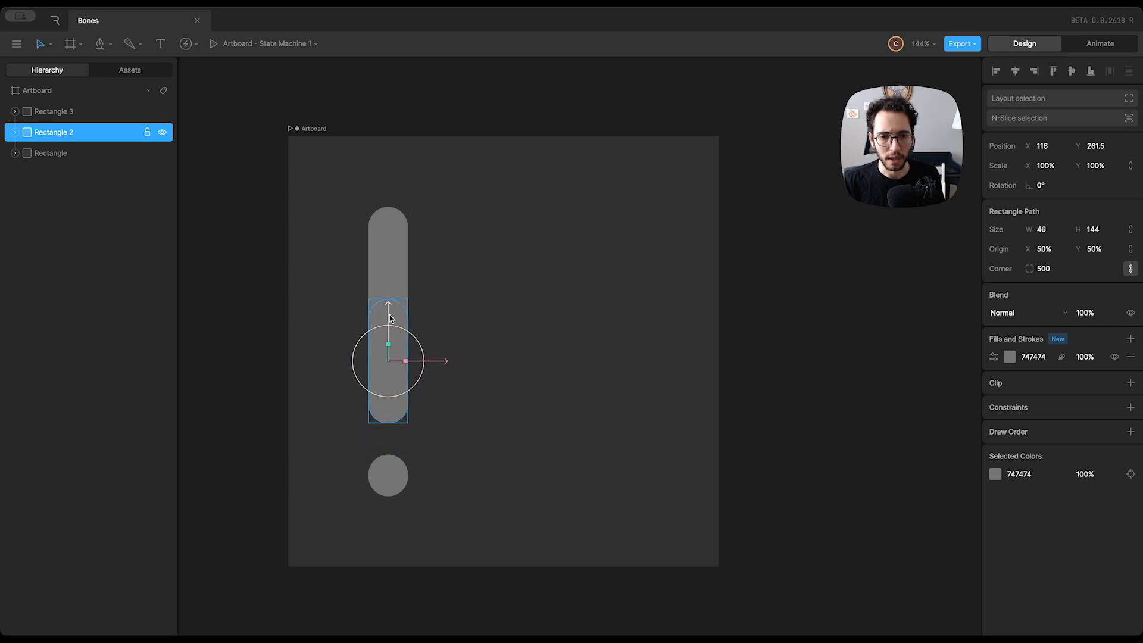
left_click(388, 267, "shift")
left_click(407, 305)
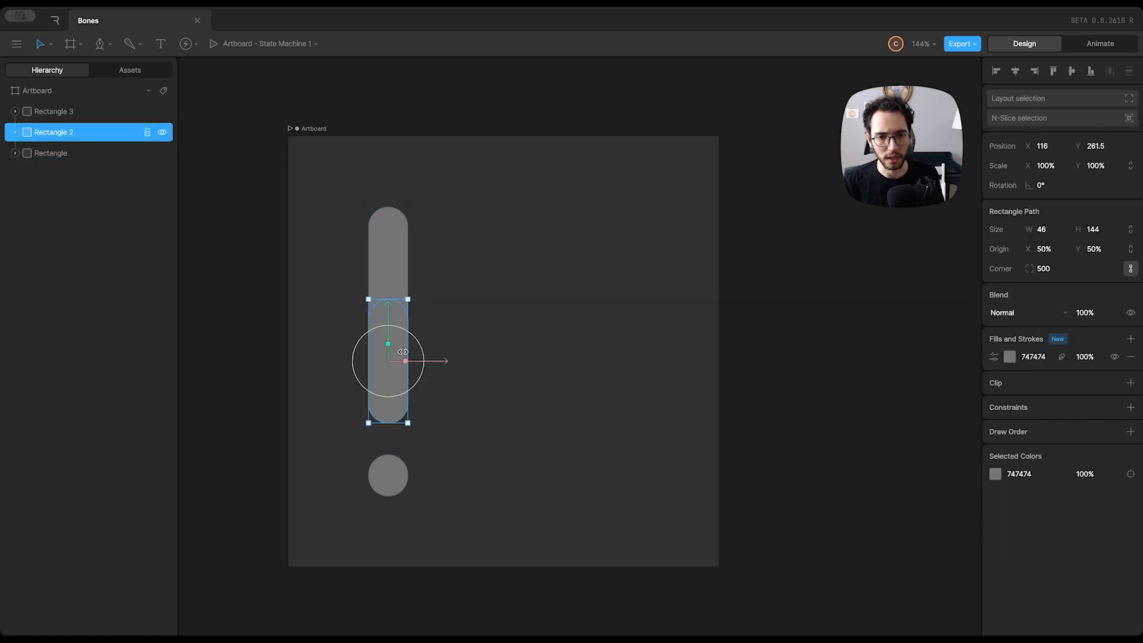
left_click_drag(388, 304, 389, 300)
left_click(388, 253, "shift")
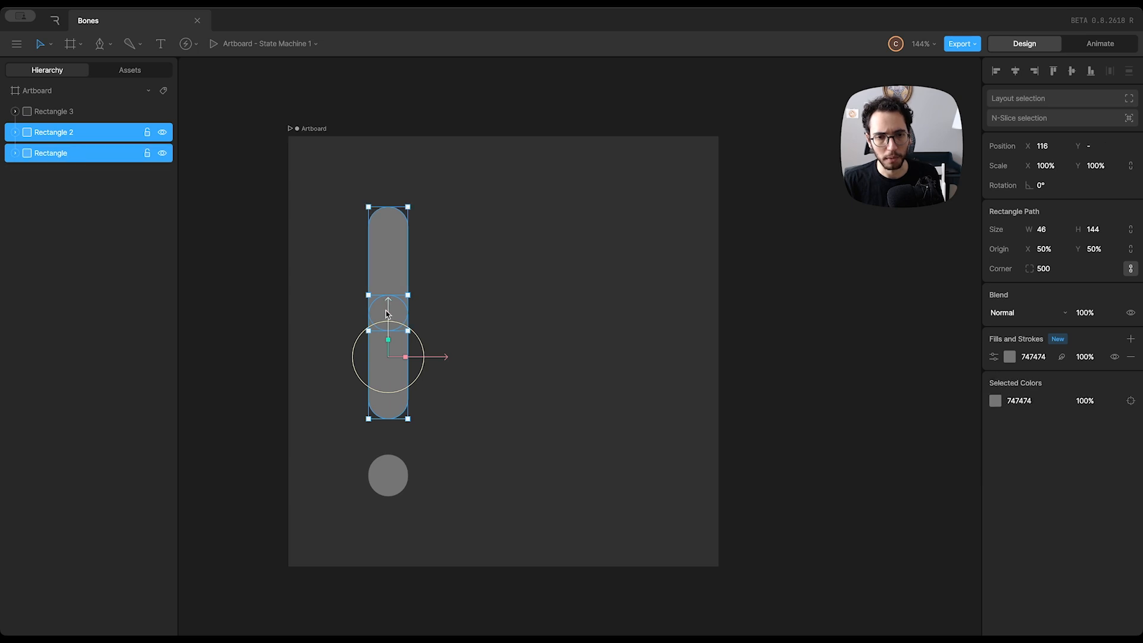
left_click(403, 322)
left_click_drag(390, 312, 391, 309)
left_click(493, 312)
left_click(378, 266)
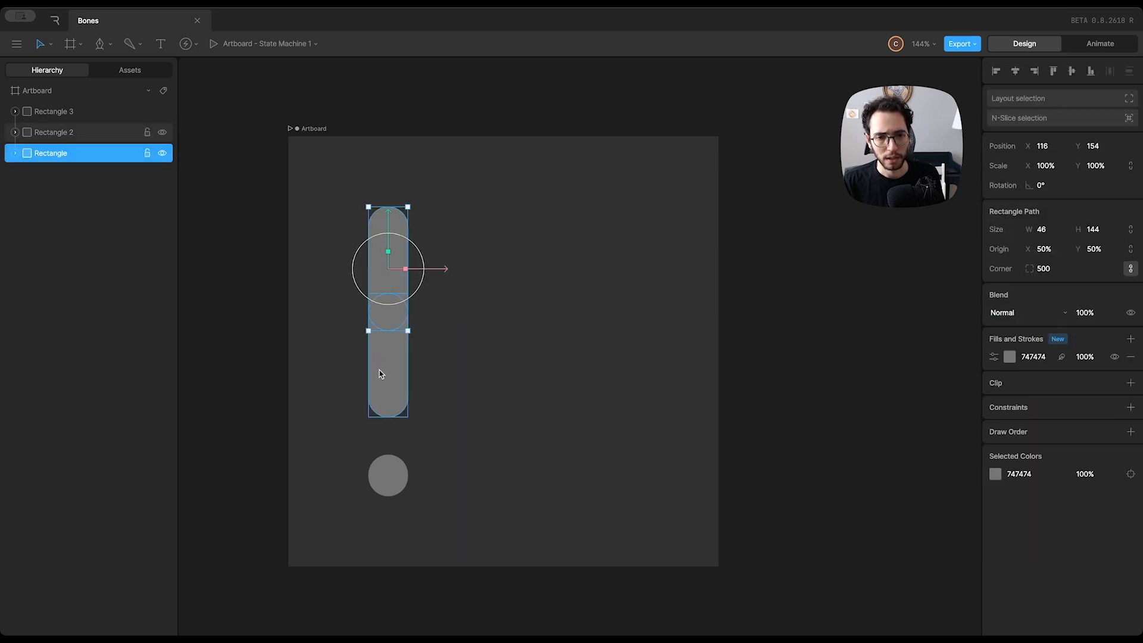
left_click(595, 390)
Move the small round shape up to about Y 332.5 so that it overlaps the lower end of the middle capsule
left_click_drag(399, 484, 398, 425)
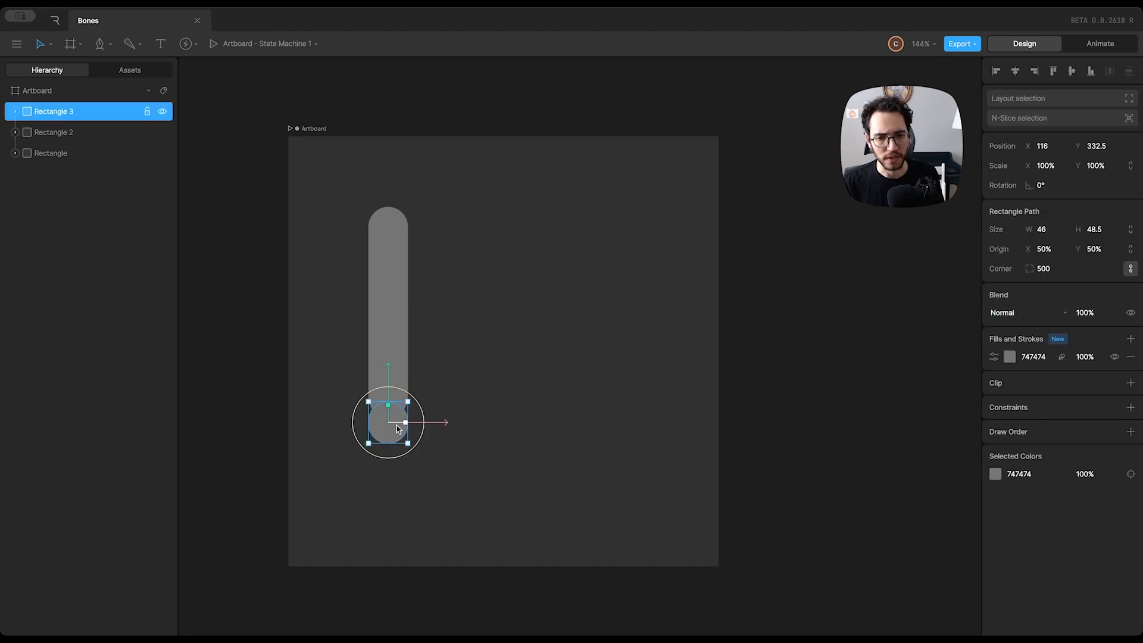
left_click(513, 415)
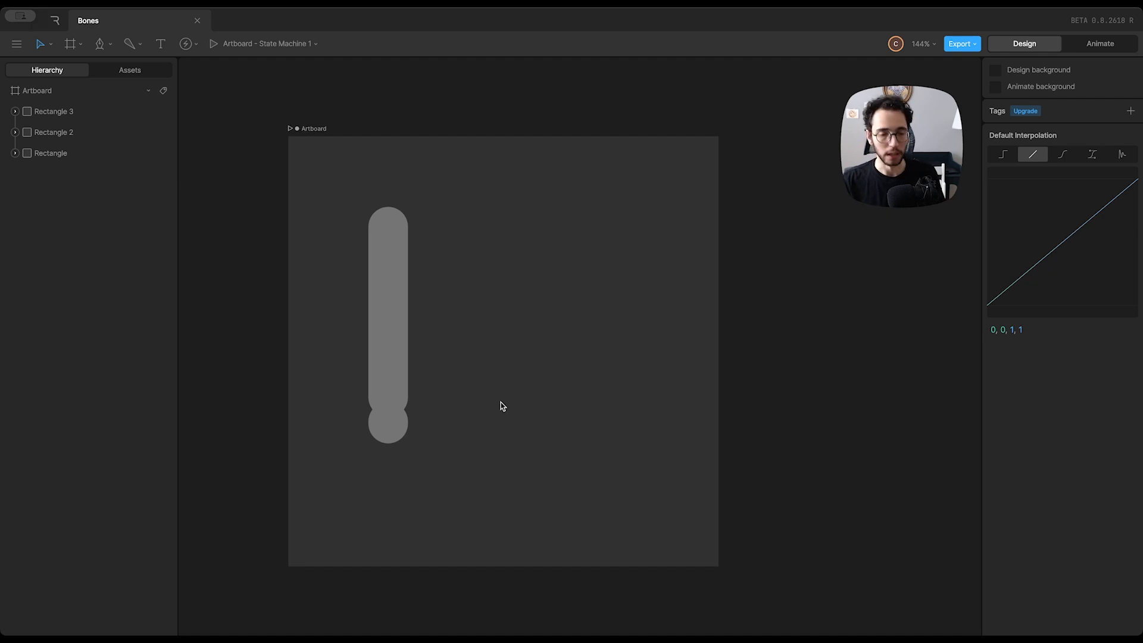
Draw a vertical root bone about 121 long from the top of the upper capsule down to its joint with the middle capsule
key("b")
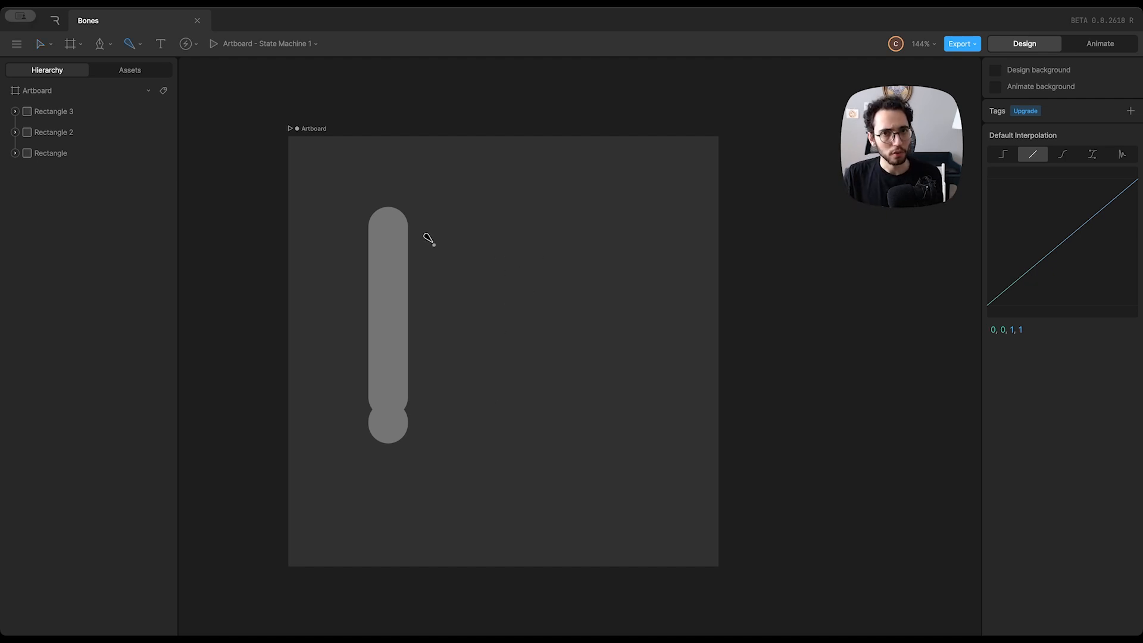
left_click(389, 209)
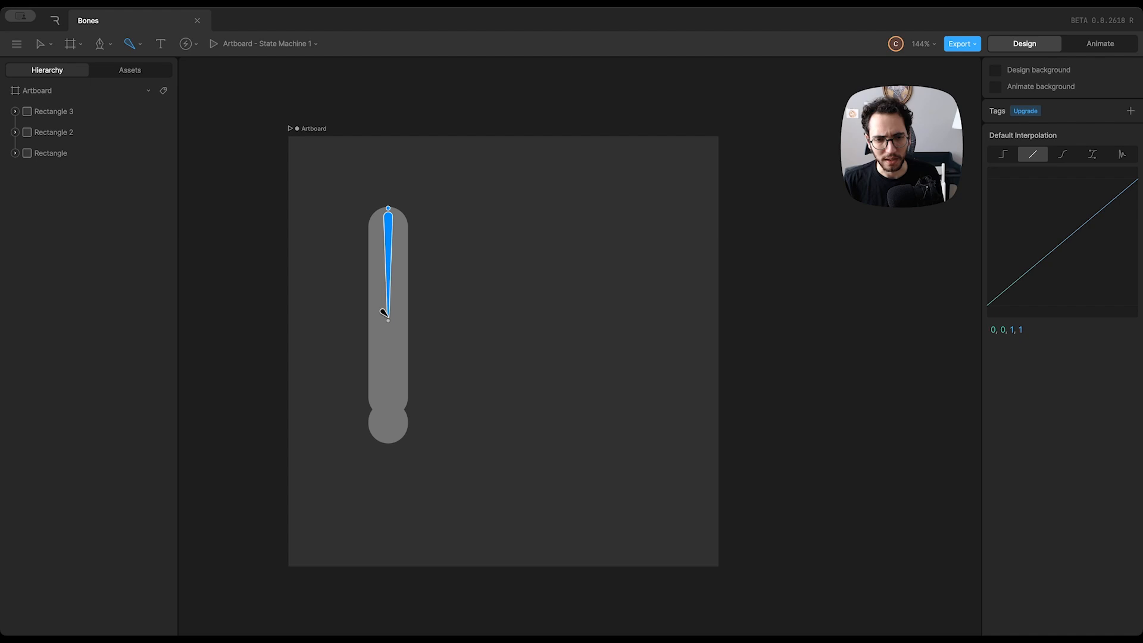
left_click(389, 320)
key("v")
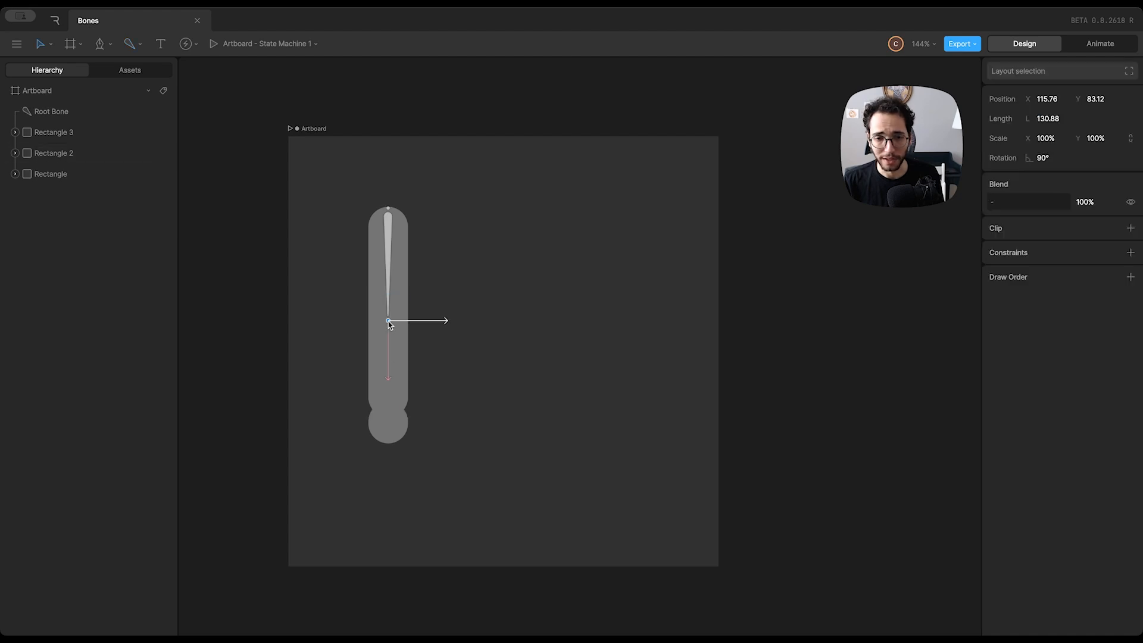
left_click_drag(390, 323, 390, 312)
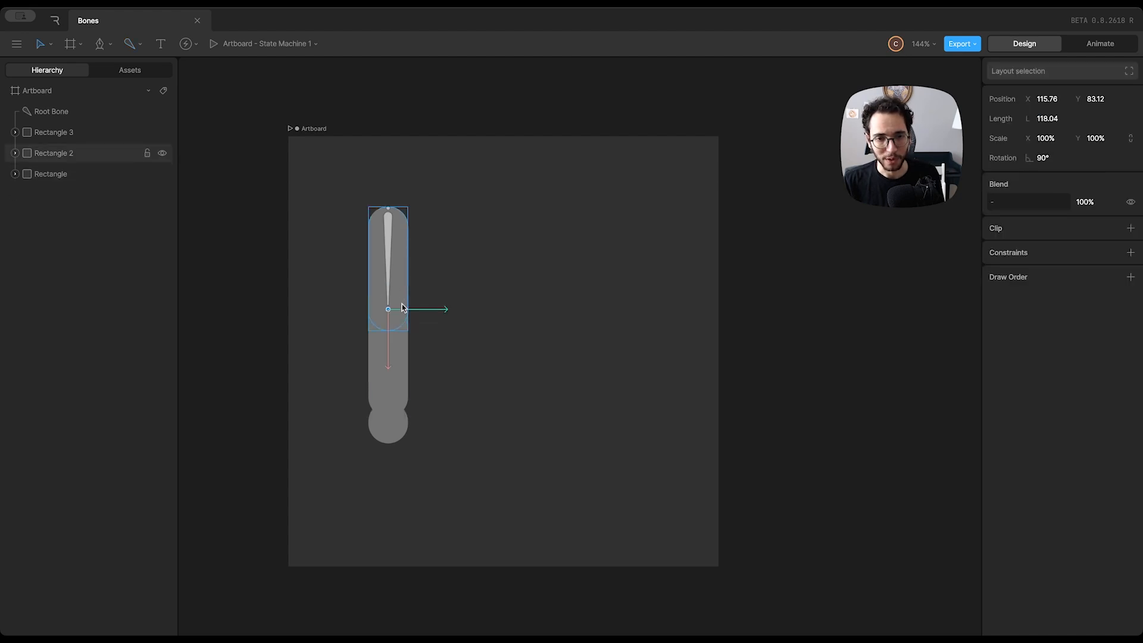
left_click_drag(390, 339, 390, 342)
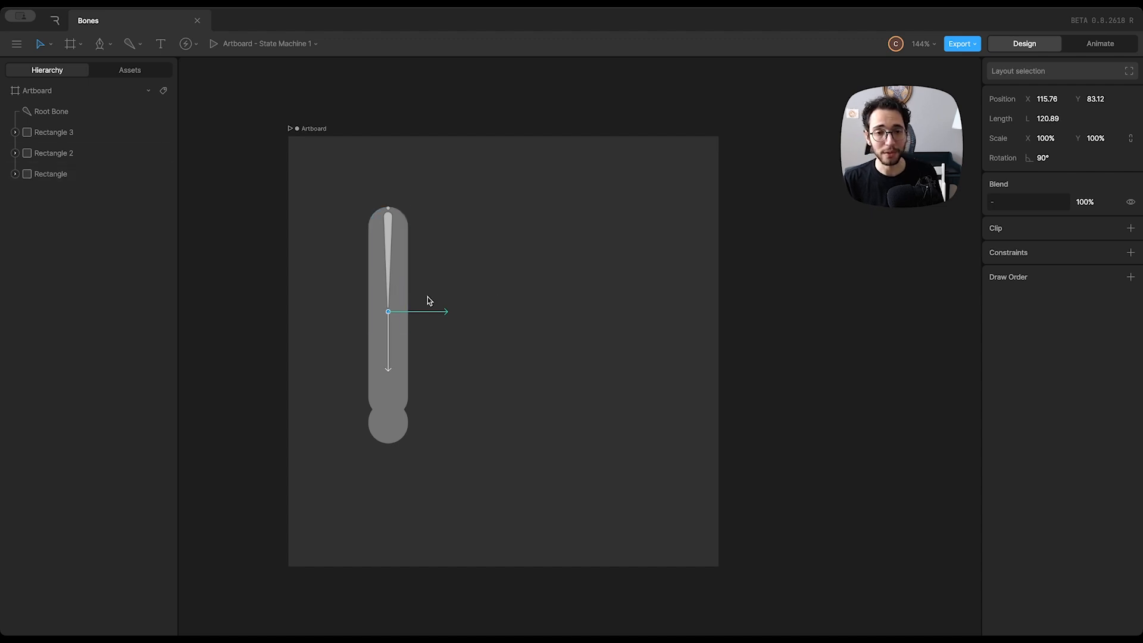
Continue the bone chain with a bone about 113 long along the middle capsule and one about 40 long in the round shape
key("b")
mouse_move(388, 311)
left_mouse_down()
mouse_move(512, 398)
mouse_move(394, 370)
mouse_move(382, 435)
left_mouse_up()
key("v")
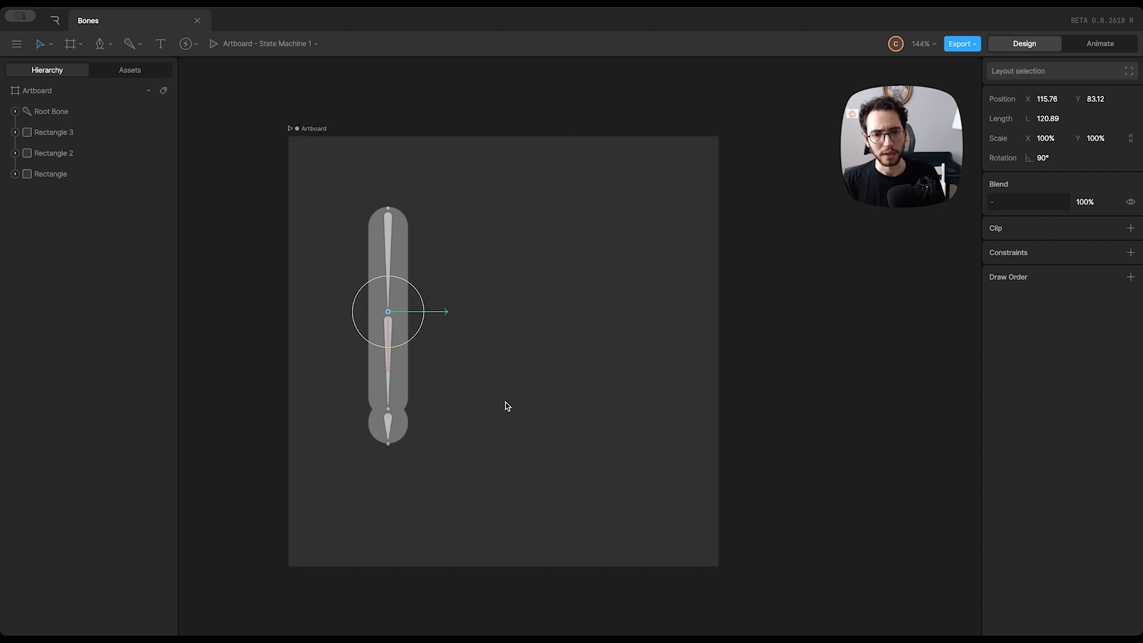
left_click(506, 329)
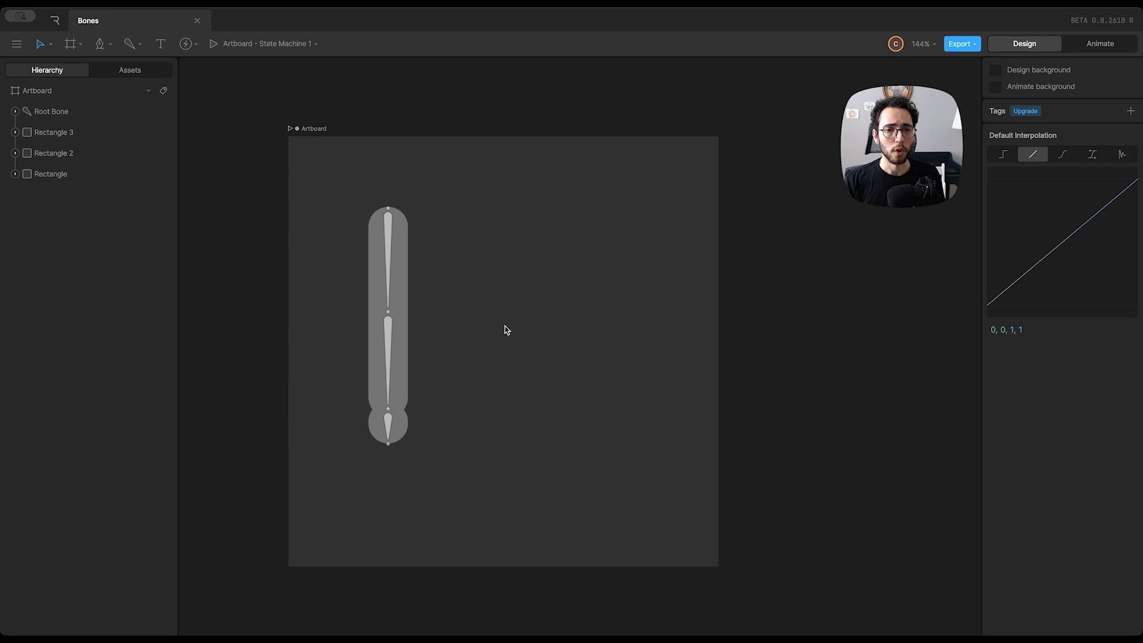
Try rotating Bone 1 outward and Bone 2 to about -40°, and undo both rotations
left_click(390, 337)
left_click_drag(414, 343, 449, 368)
left_click(448, 364)
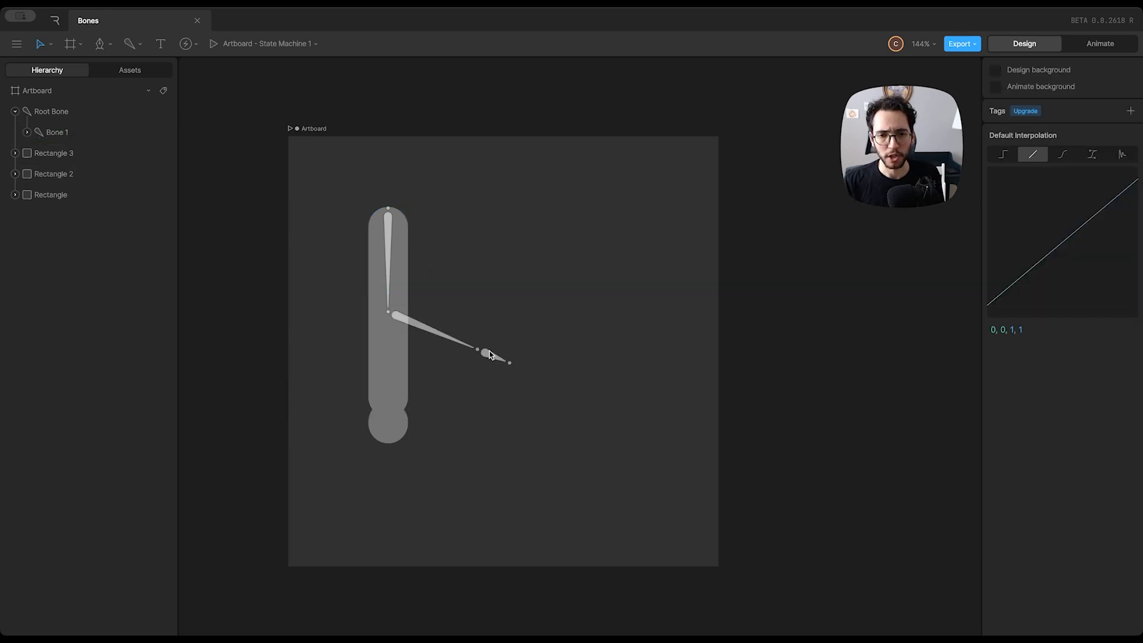
left_click(489, 355)
left_click_drag(508, 337, 507, 295)
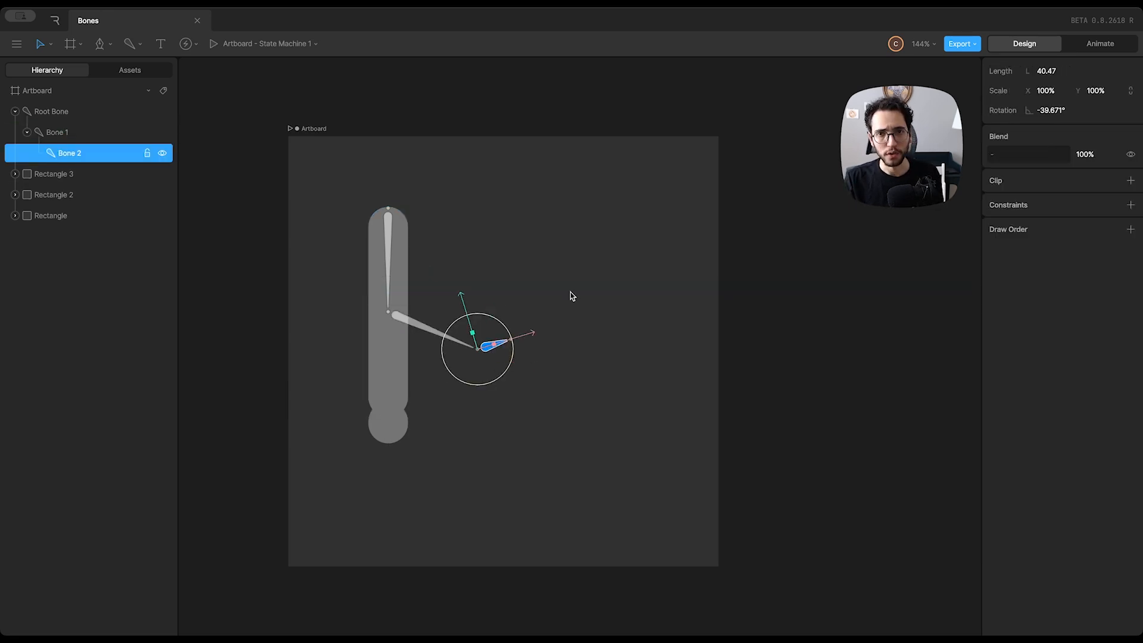
key("ctrl+z")
key("ctrl+z")
key("ctrl+z")
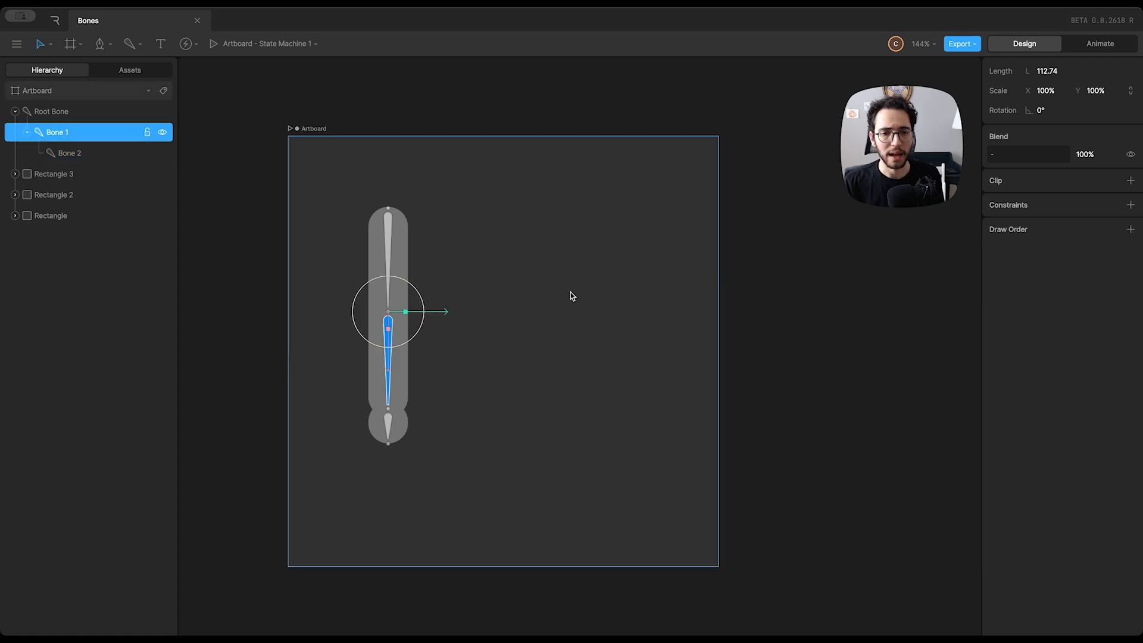
Try rotating the root bone to about 59°, then Bone 1, and Bone 2 to about -37°, undoing each rotation
left_click(37, 176)
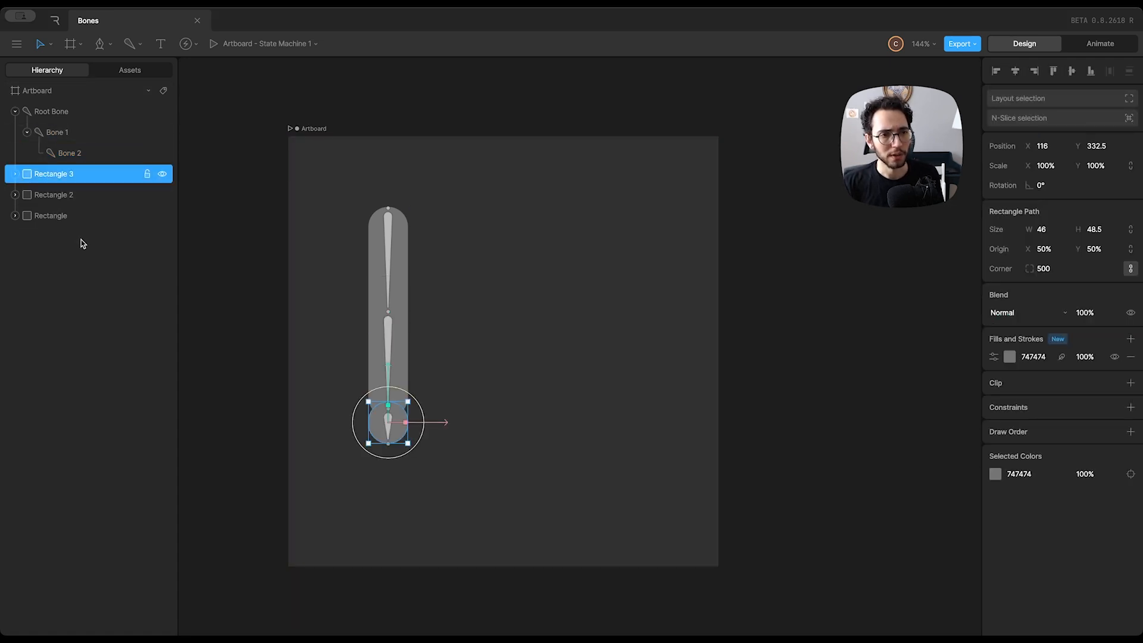
left_click(81, 216, "shift")
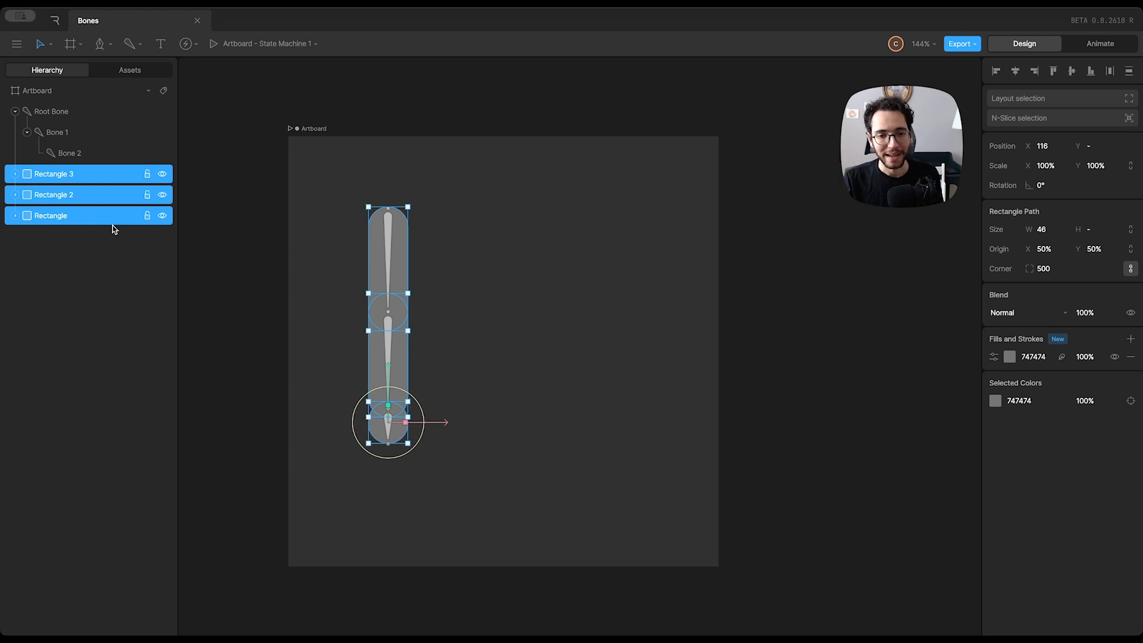
left_click(66, 113)
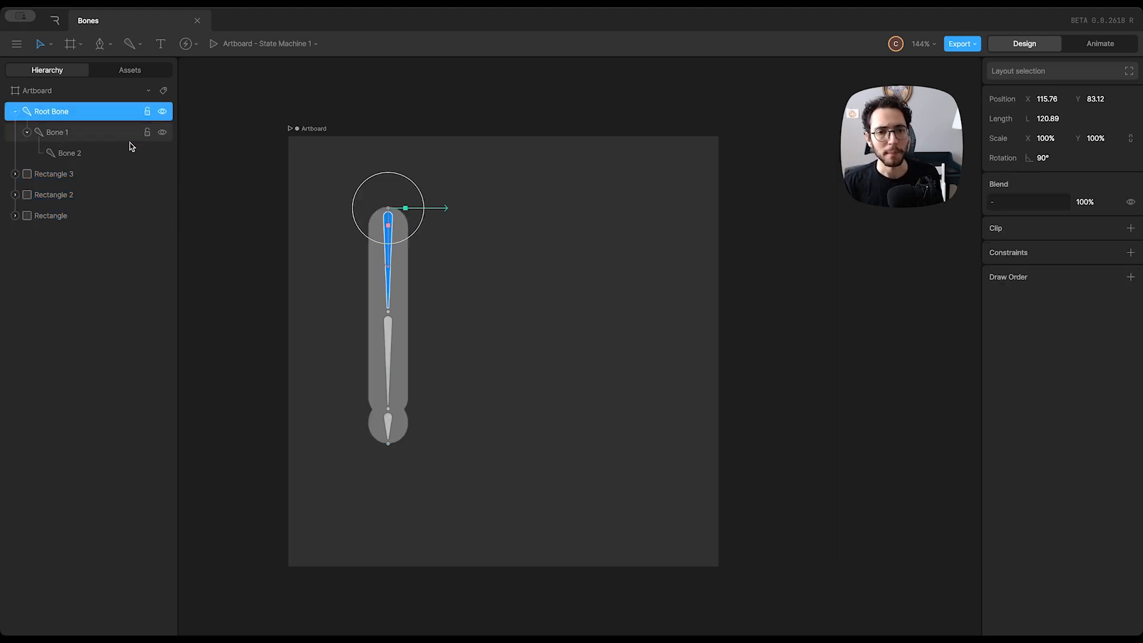
left_click_drag(411, 237, 419, 220)
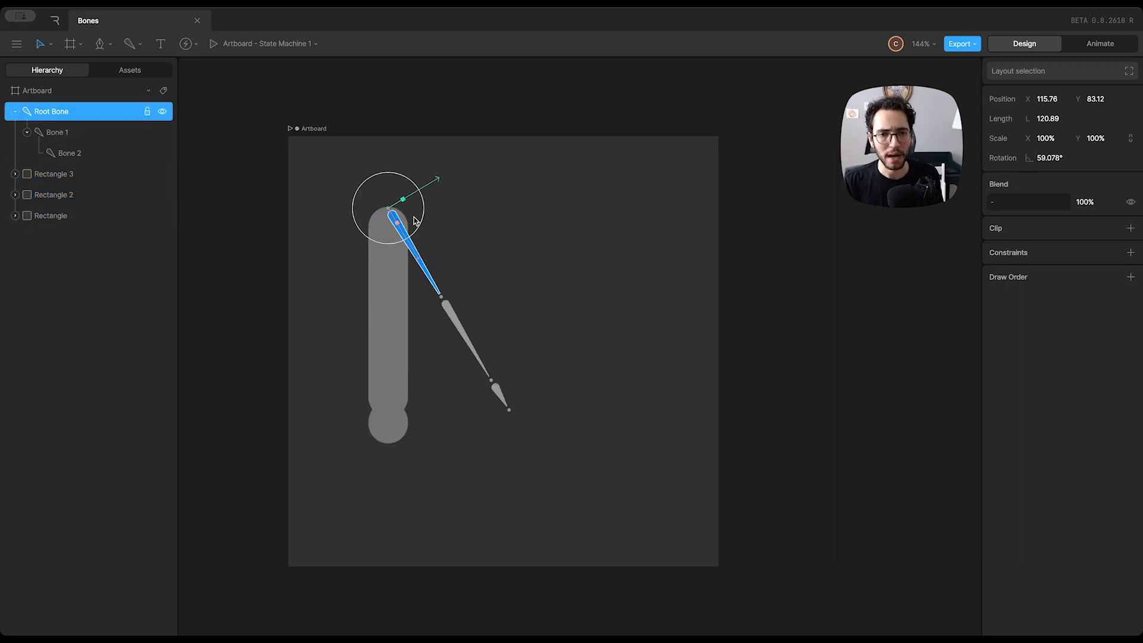
key("super+z")
left_click(113, 133)
left_click_drag(424, 303, 411, 268)
key("super+z")
left_click(70, 153)
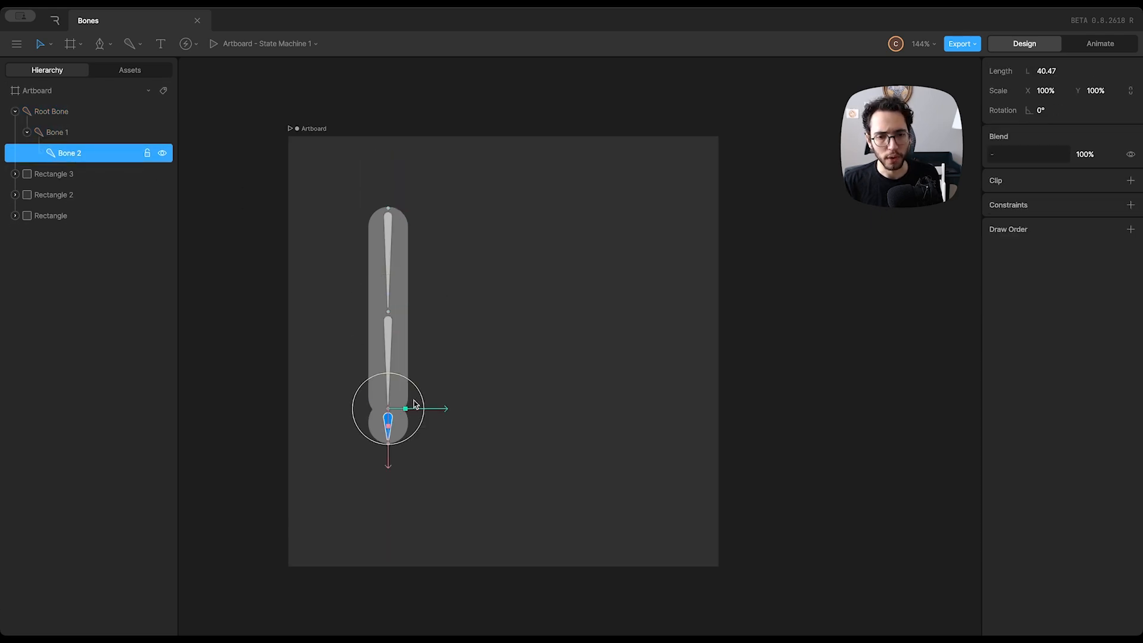
left_click_drag(421, 394, 413, 361)
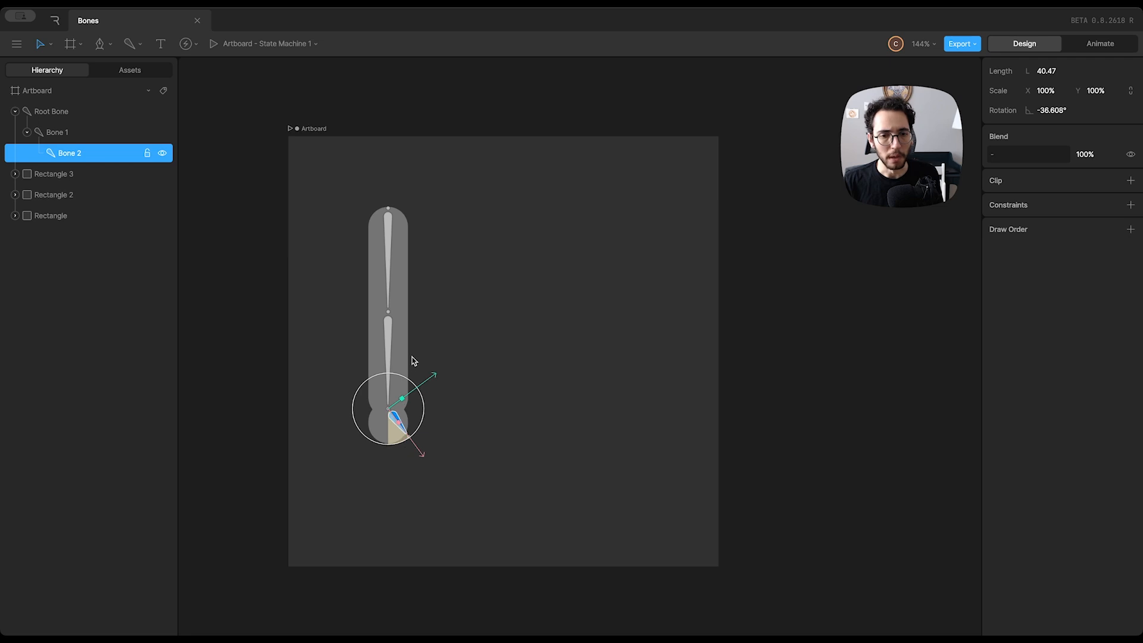
key("super+z")
Parent Rectangle 3 to Bone 2, Rectangle 2 to Bone 1, and Rectangle to Root Bone, and expand the bone hierarchy
left_click(51, 176)
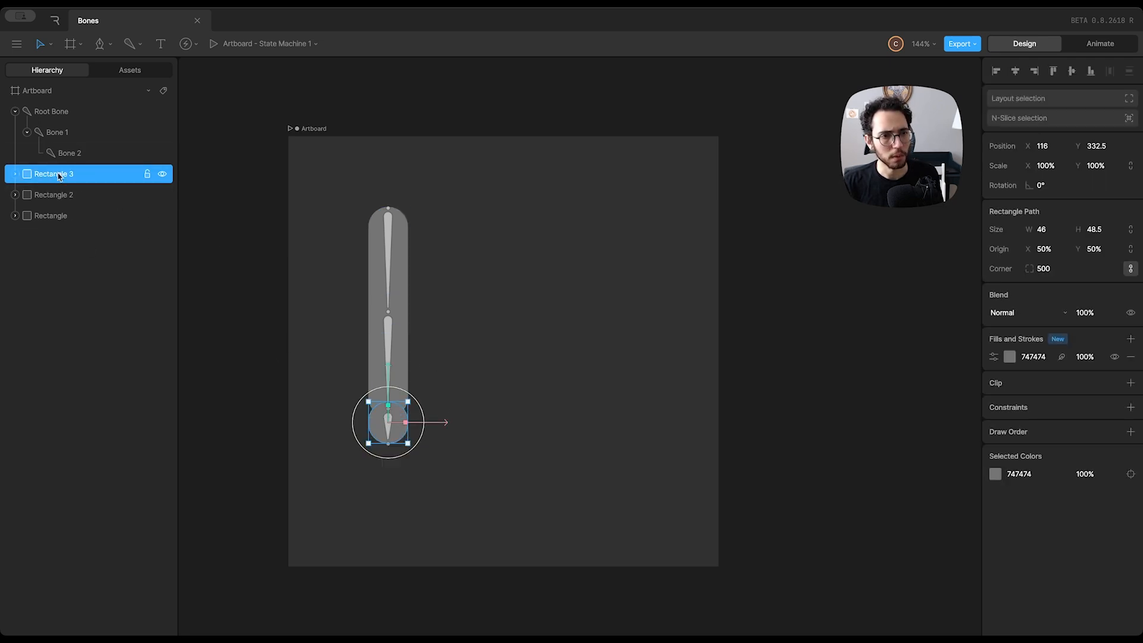
left_click_drag(61, 178, 53, 134)
left_click(61, 179)
left_click(51, 195)
left_click_drag(66, 199, 70, 113)
left_click(27, 132)
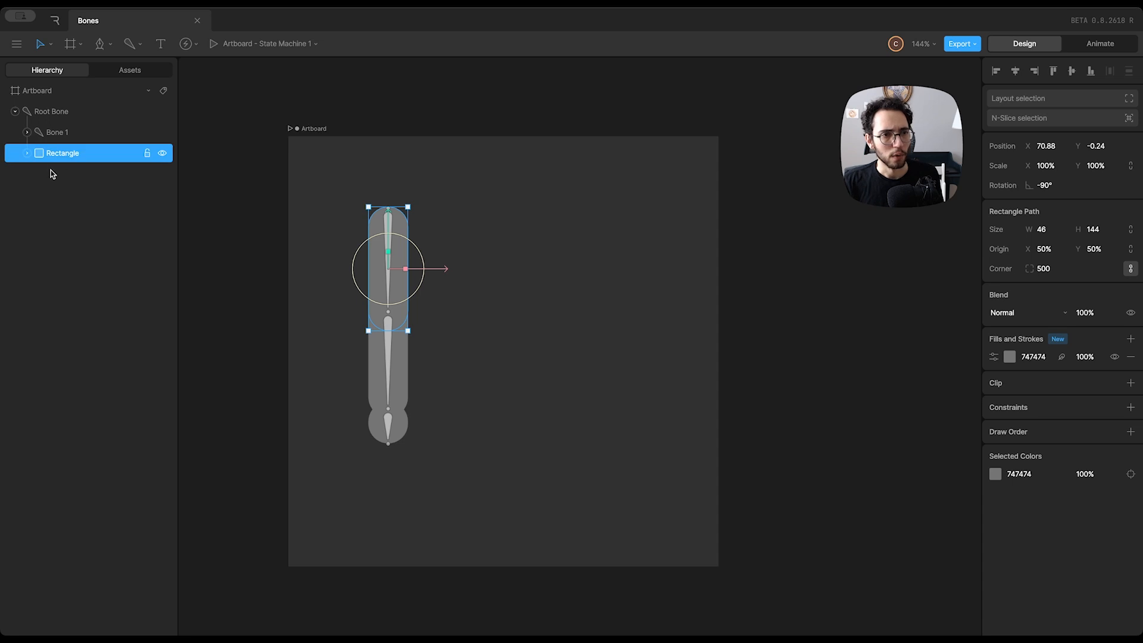
left_click(27, 133)
left_click(39, 153)
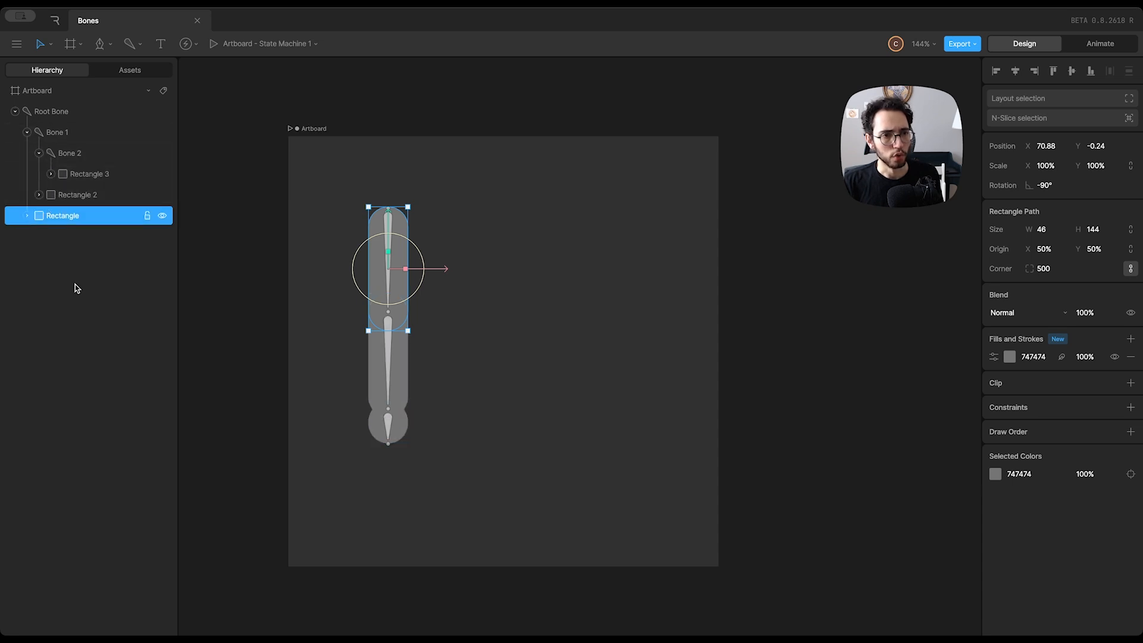
left_click(208, 253)
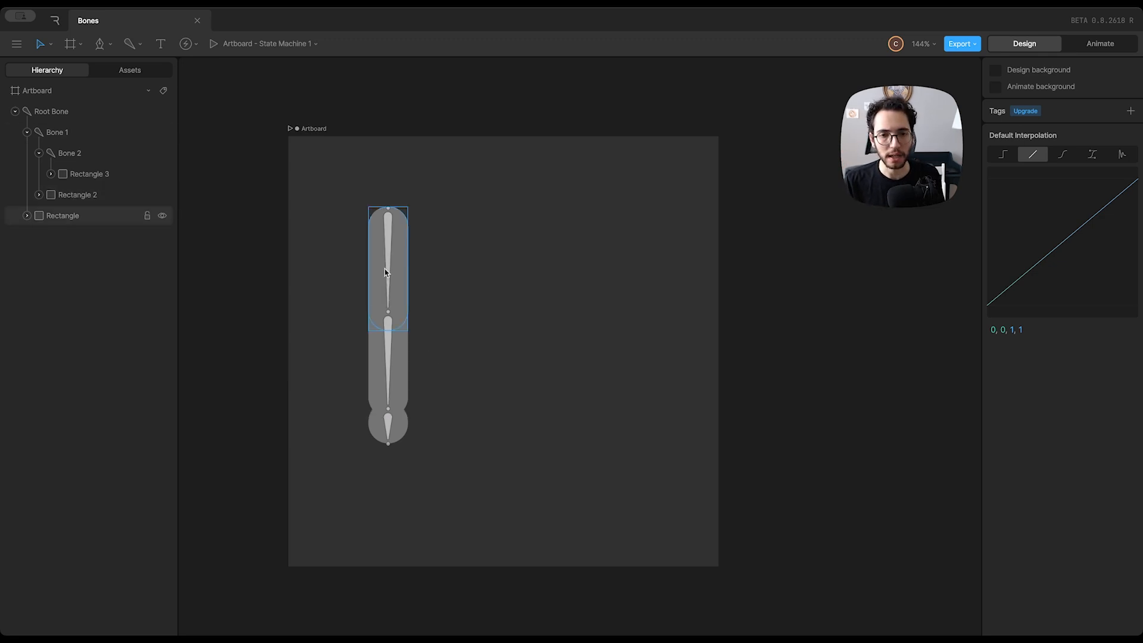
Pose the limb with the root bone at X 89, Y 189 and about 74°, Bone 1 at about -78°, and Bone 2 at about -32°
left_click_drag(386, 226, 473, 293)
left_click(474, 390)
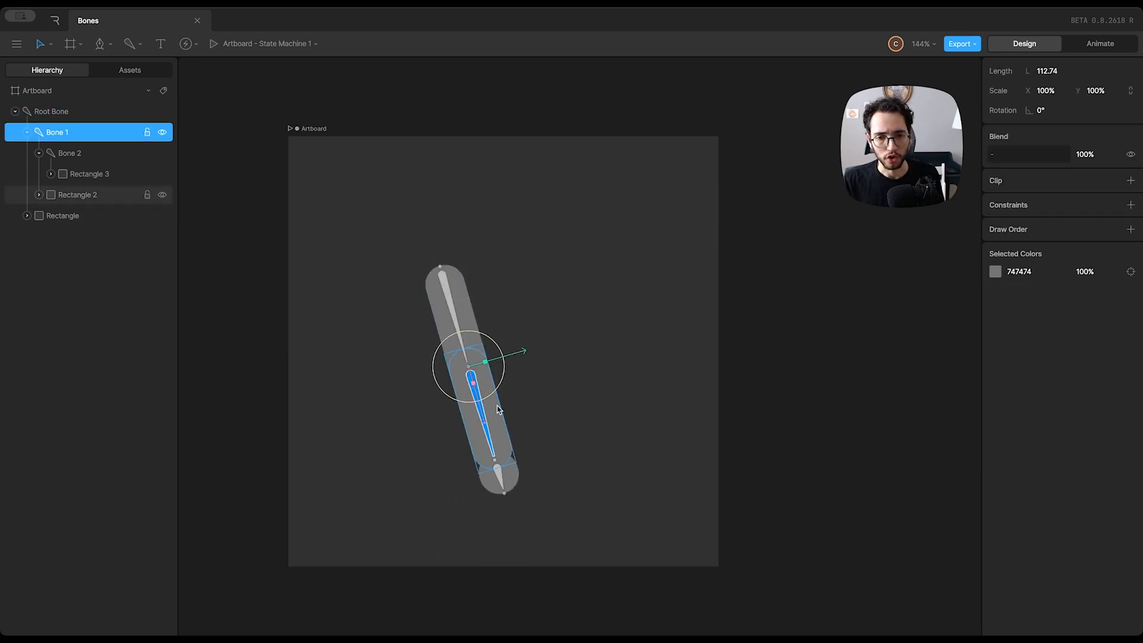
left_click_drag(501, 395, 502, 334)
left_click(584, 360)
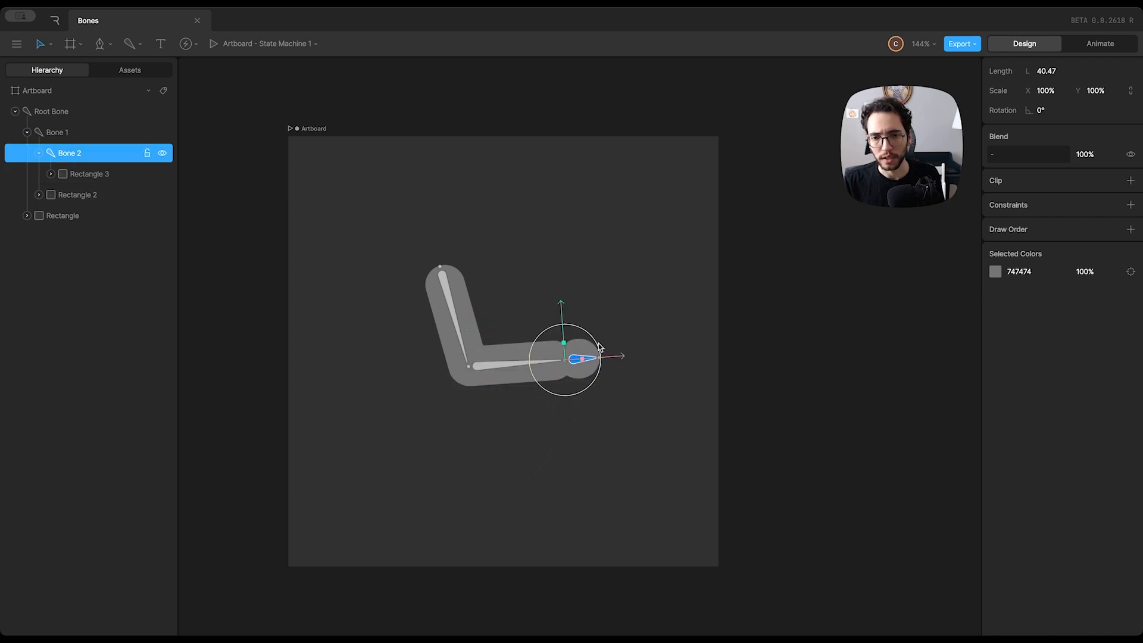
mouse_move(585, 361)
left_mouse_down()
mouse_move(565, 321)
mouse_move(591, 367)
mouse_move(586, 343)
left_mouse_up()
left_click(556, 272)
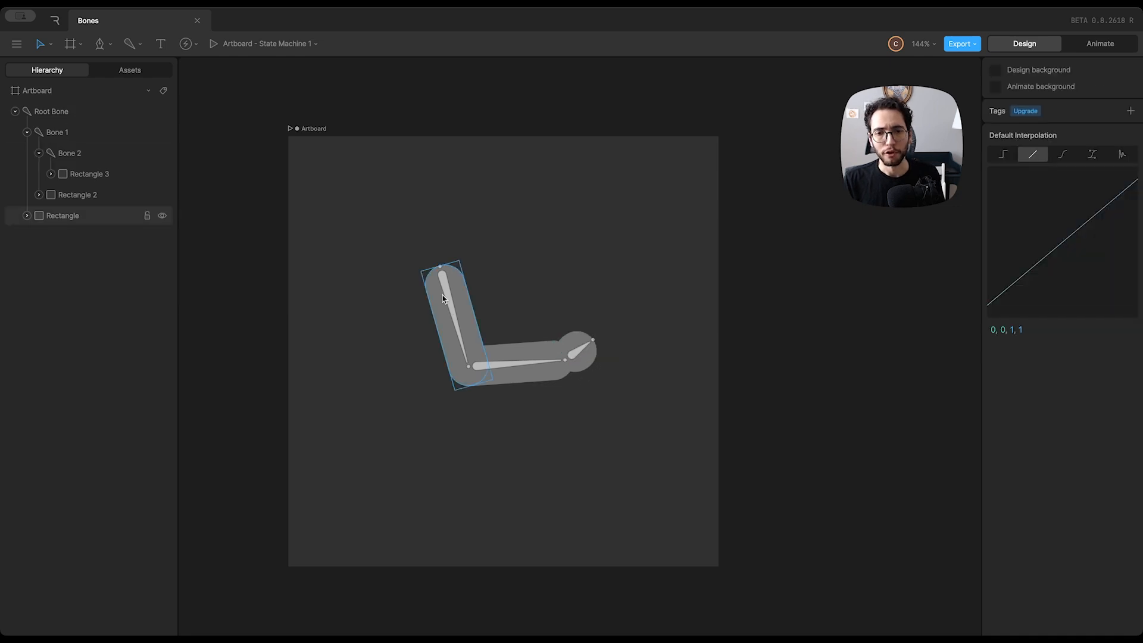
left_click_drag(455, 322, 380, 354)
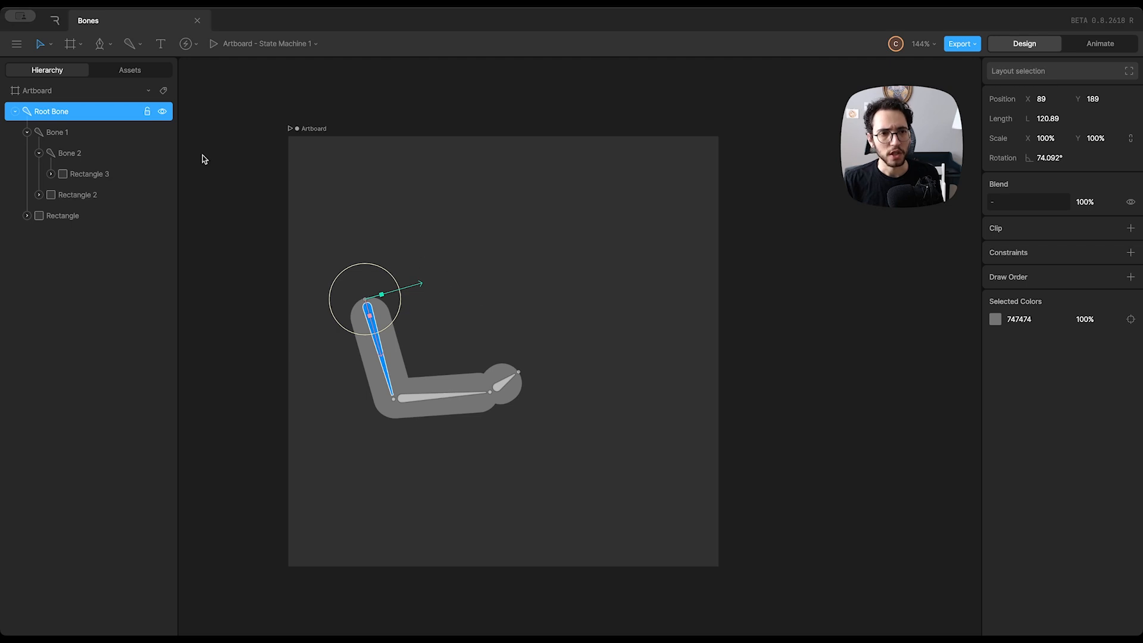
left_click(391, 208)
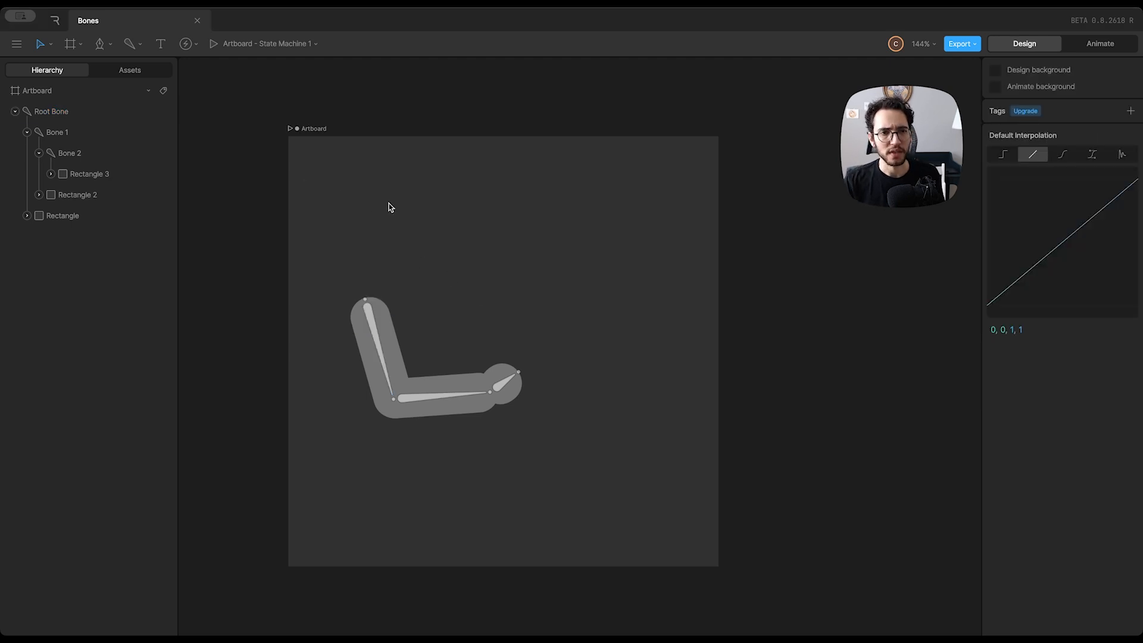
Draw an ellipse about 168 by 169 above the hand and place it at about X 364.5, Y 142
left_click(110, 46)
left_click(125, 125)
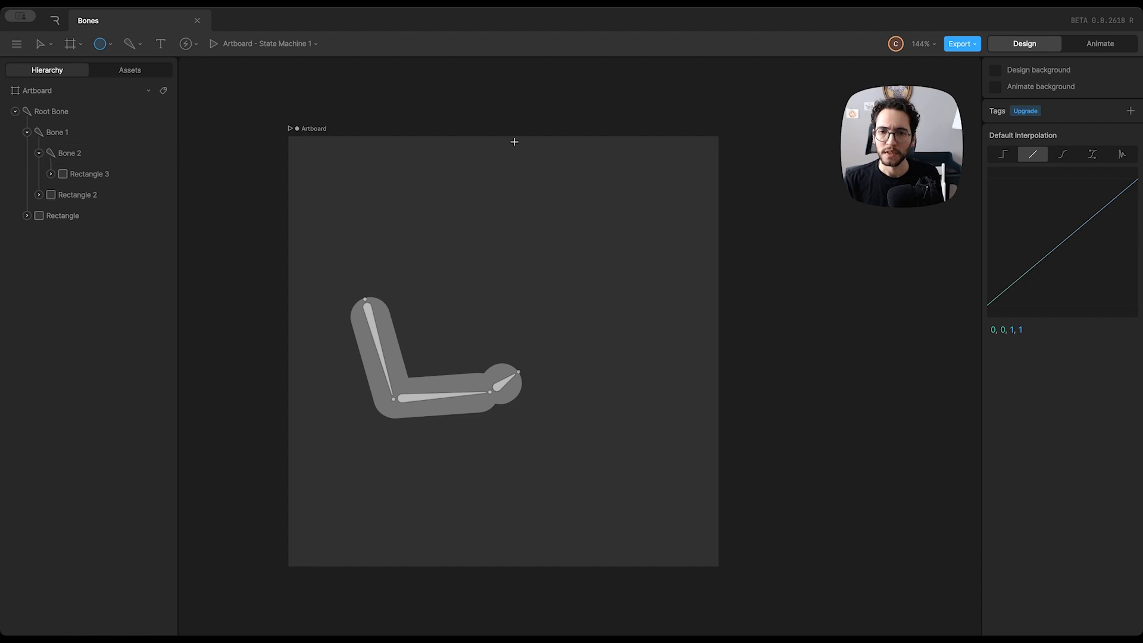
left_click_drag(520, 147, 664, 292)
left_click_drag(628, 258, 637, 298)
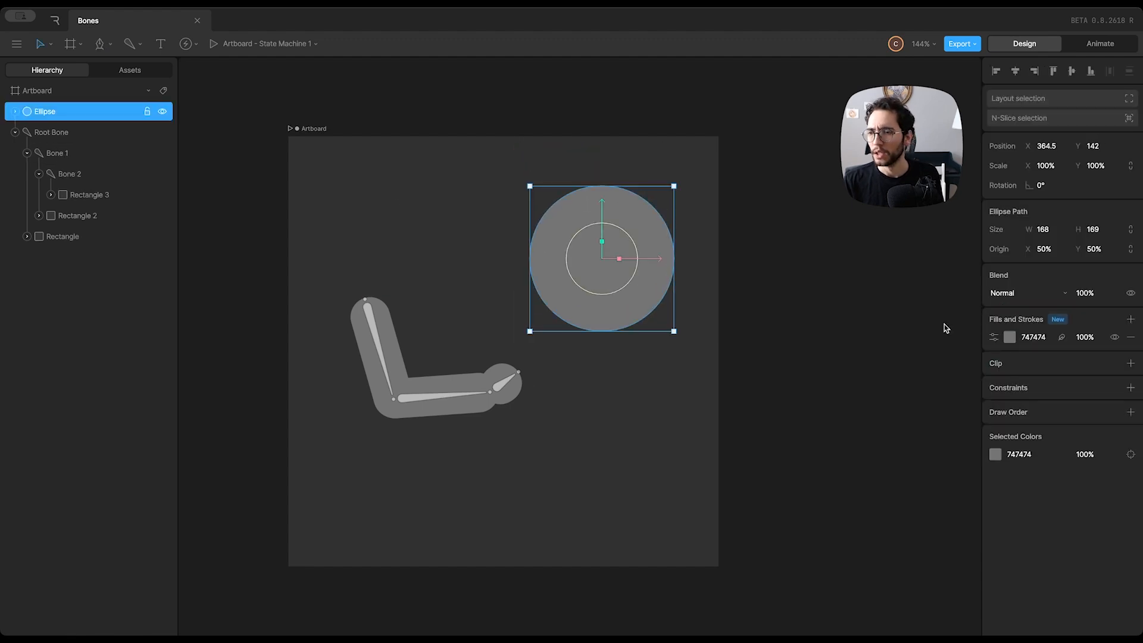
Change the ellipse's fill to the pale pink D9B6B6
left_click(1010, 337)
left_click_drag(874, 384, 876, 369)
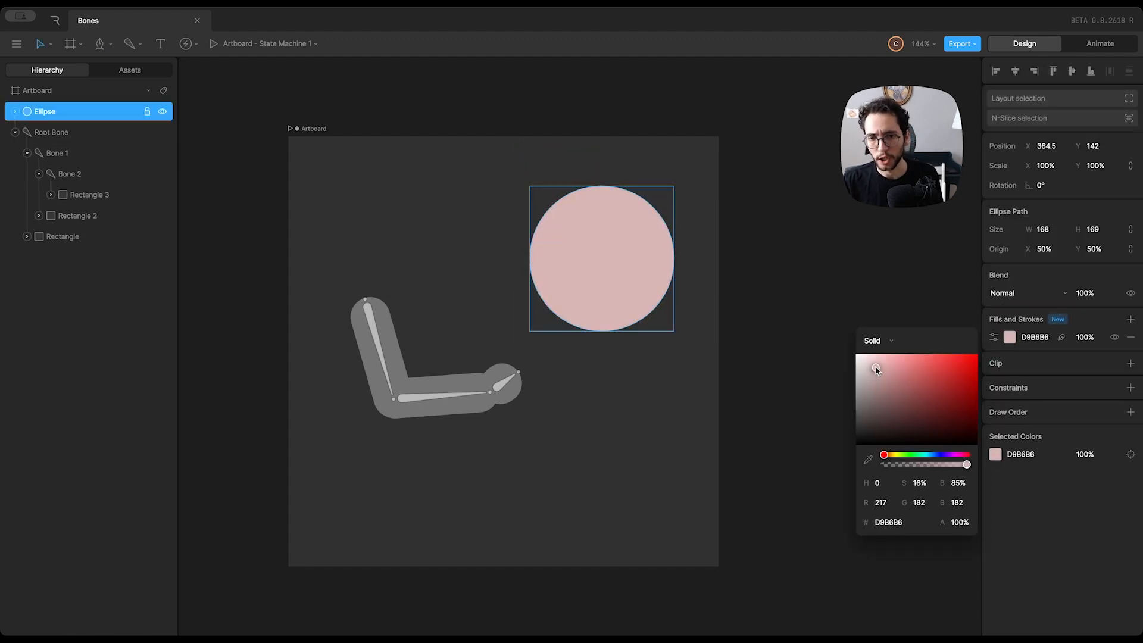
left_click(676, 355)
Move the ellipse over the round end of the limb to about X 253.5, Y 283.5, and parent it to Bone 2
left_click_drag(633, 271, 540, 388)
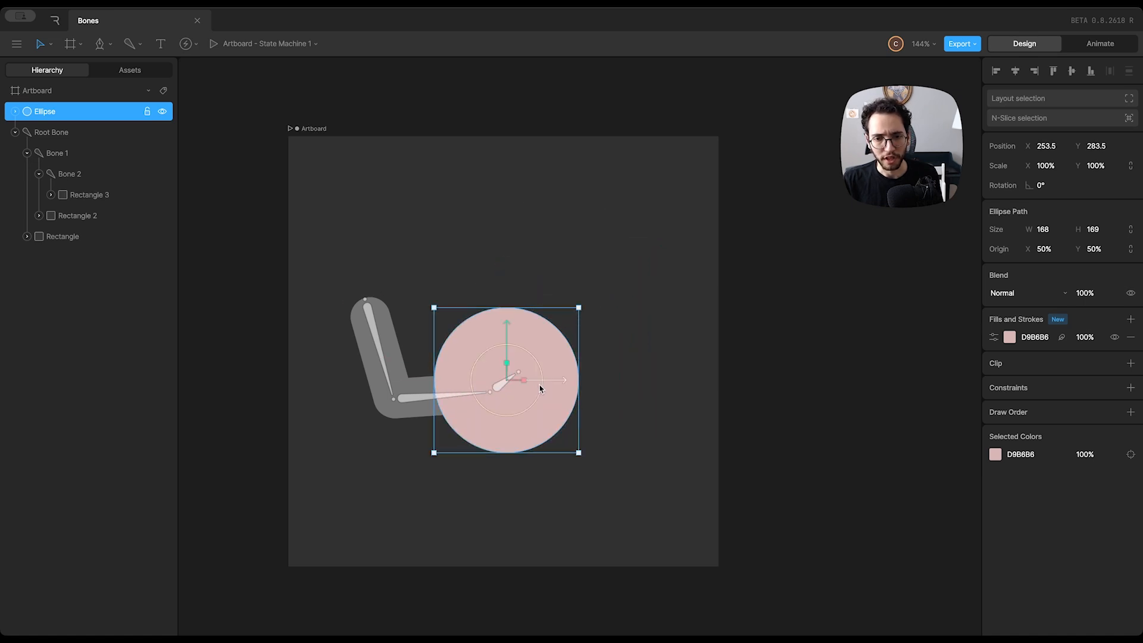
left_click(27, 153)
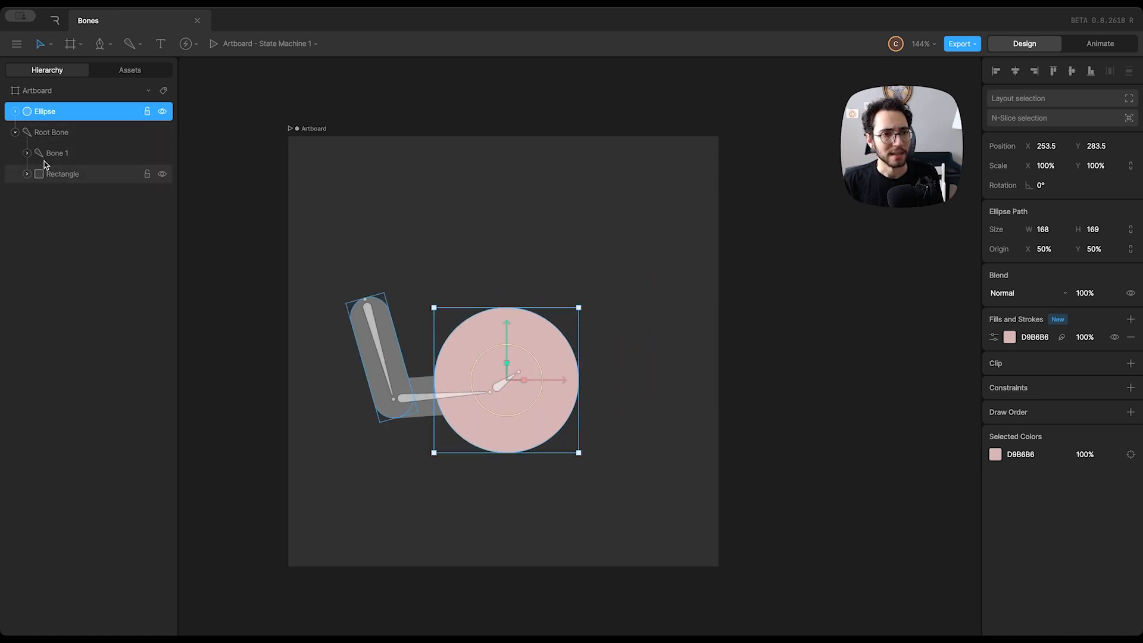
left_click(60, 155)
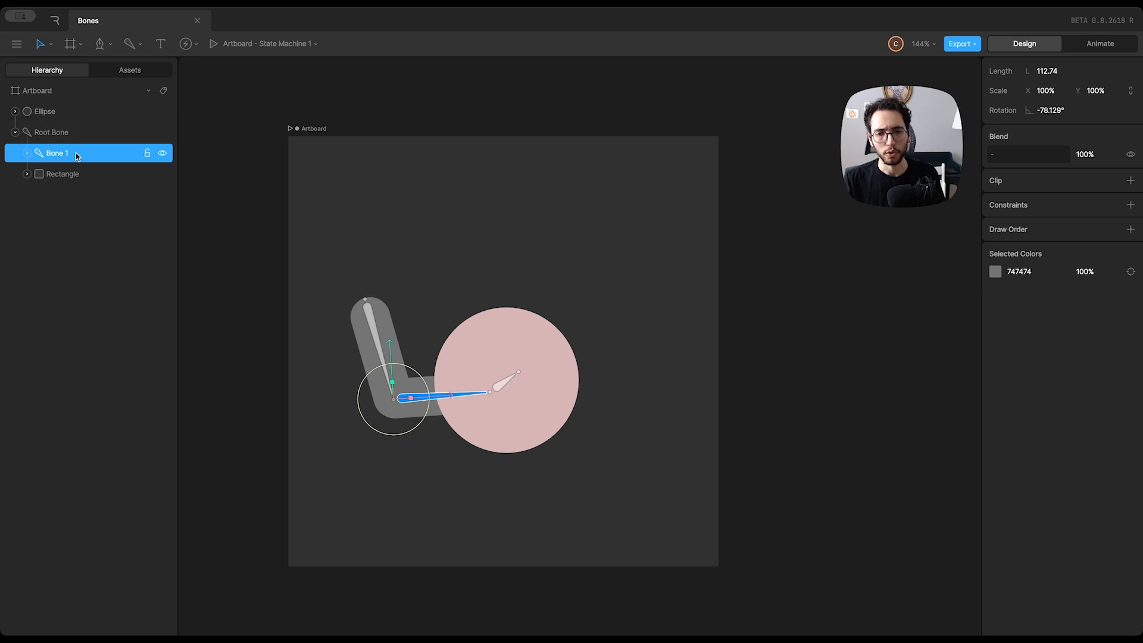
left_click(26, 153)
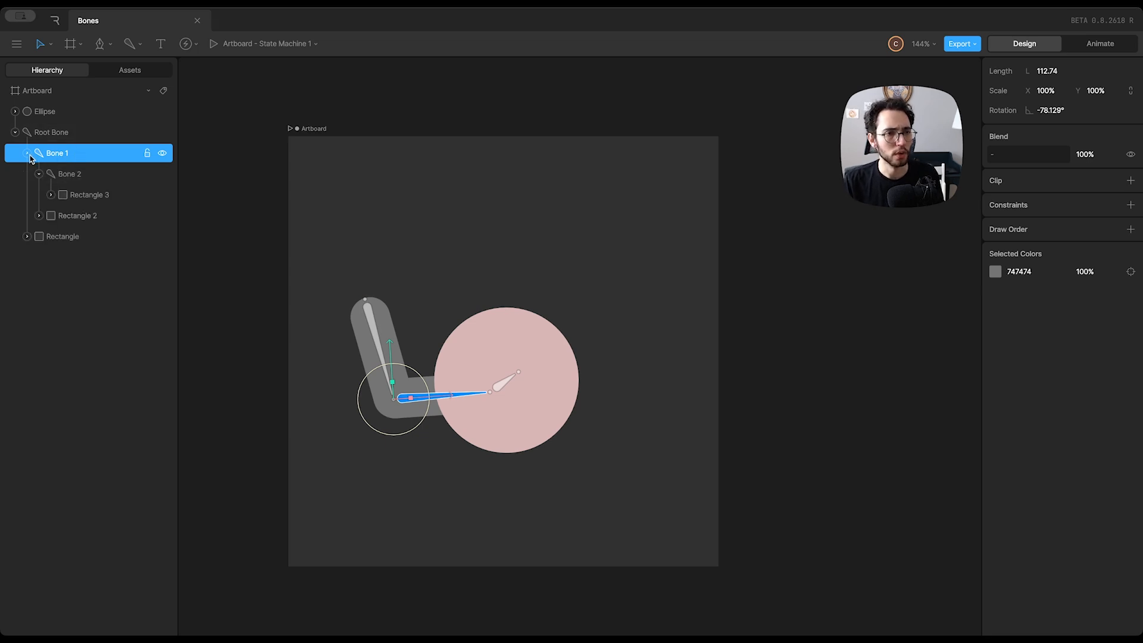
left_click(39, 174)
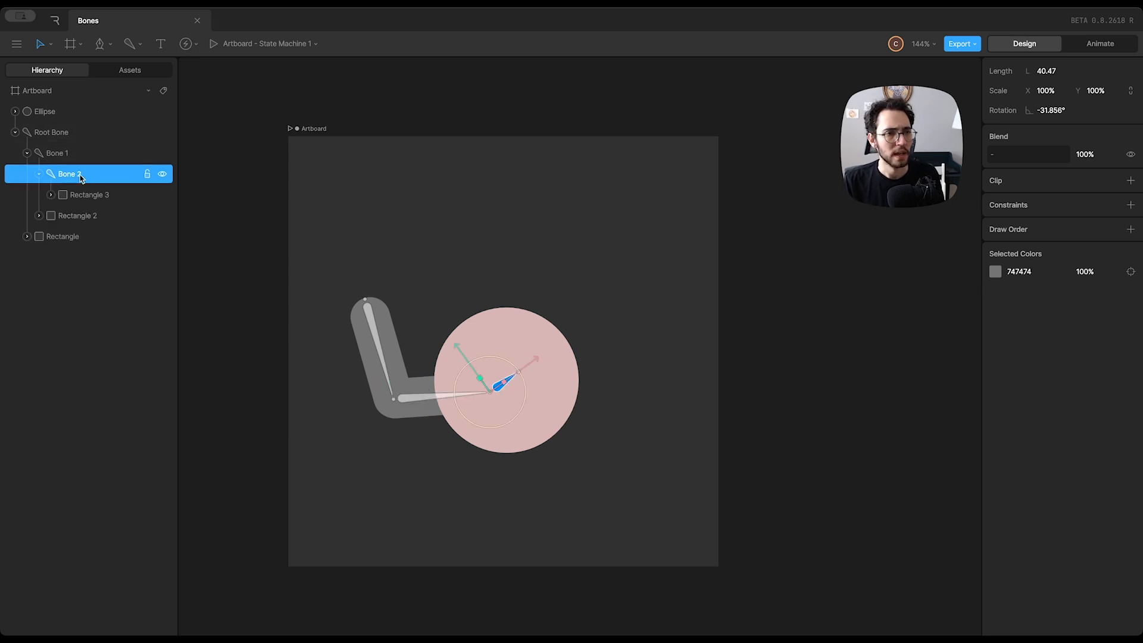
left_click(52, 116)
left_click_drag(45, 113, 85, 180)
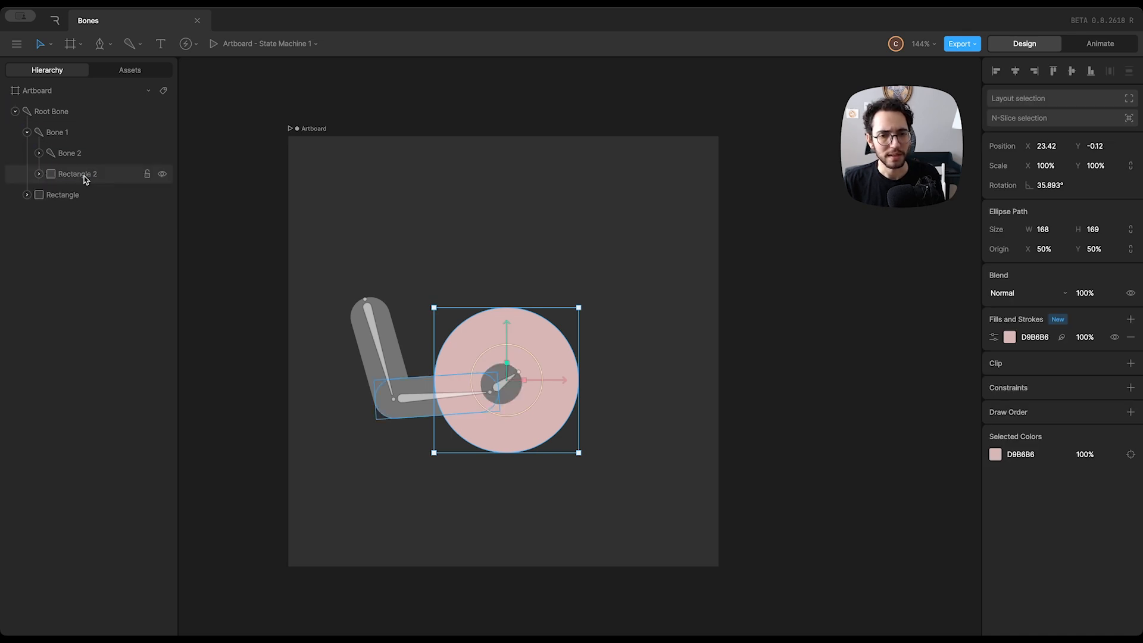
left_click(607, 239)
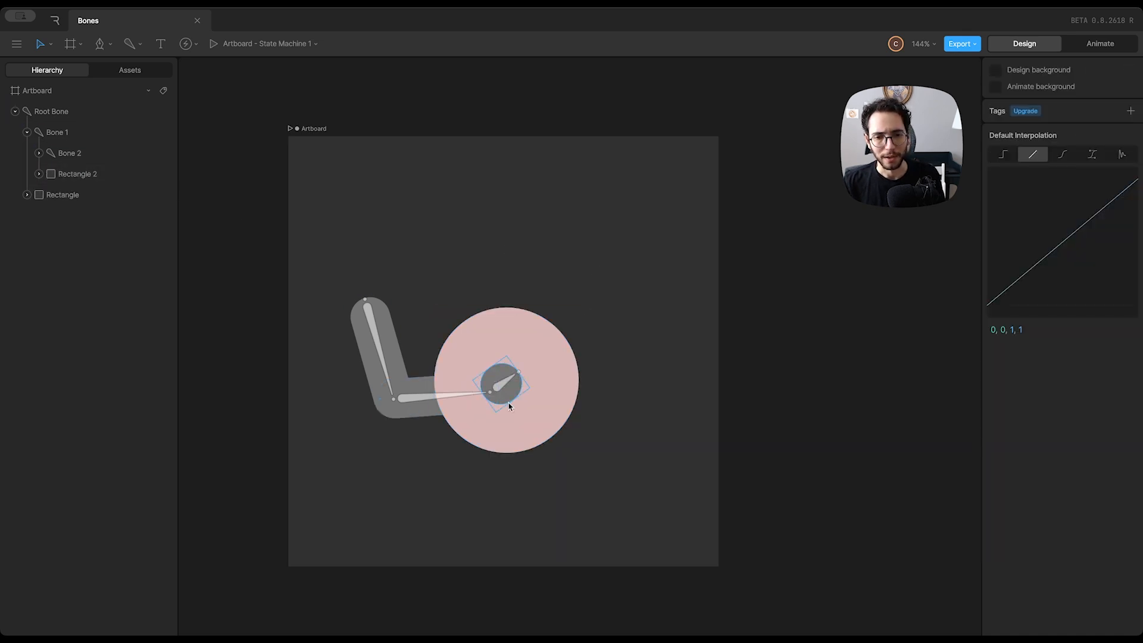
Reorder the ellipse above Rectangle 3 within Bone 2 so that it draws in front of the hand
left_click(38, 153)
left_click(86, 196)
left_click_drag(86, 196, 87, 168)
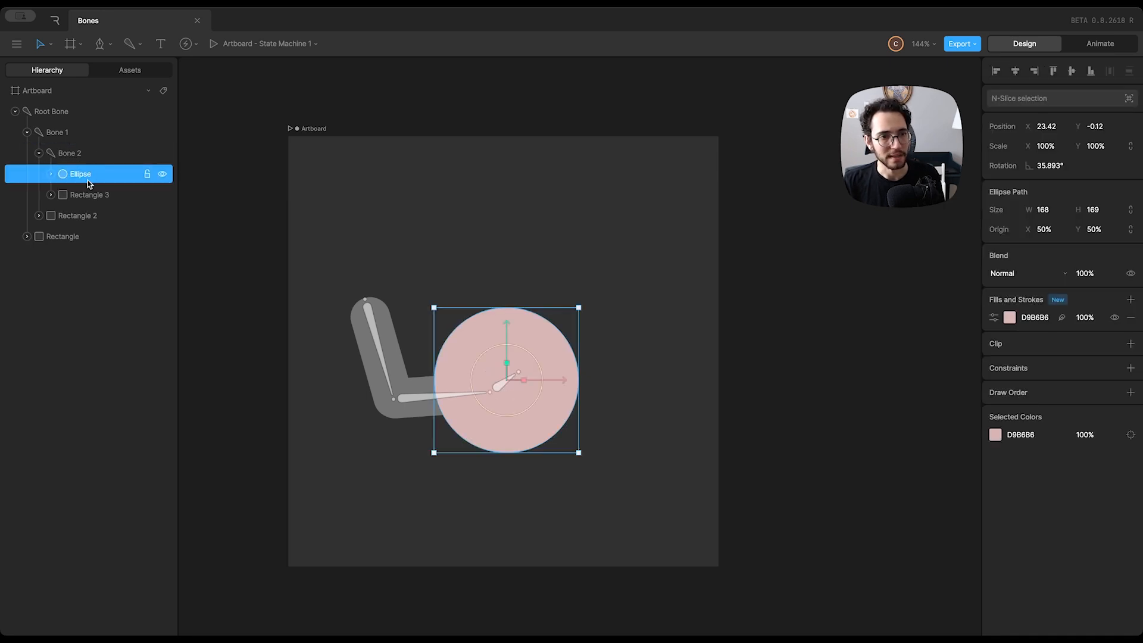
left_click(413, 209)
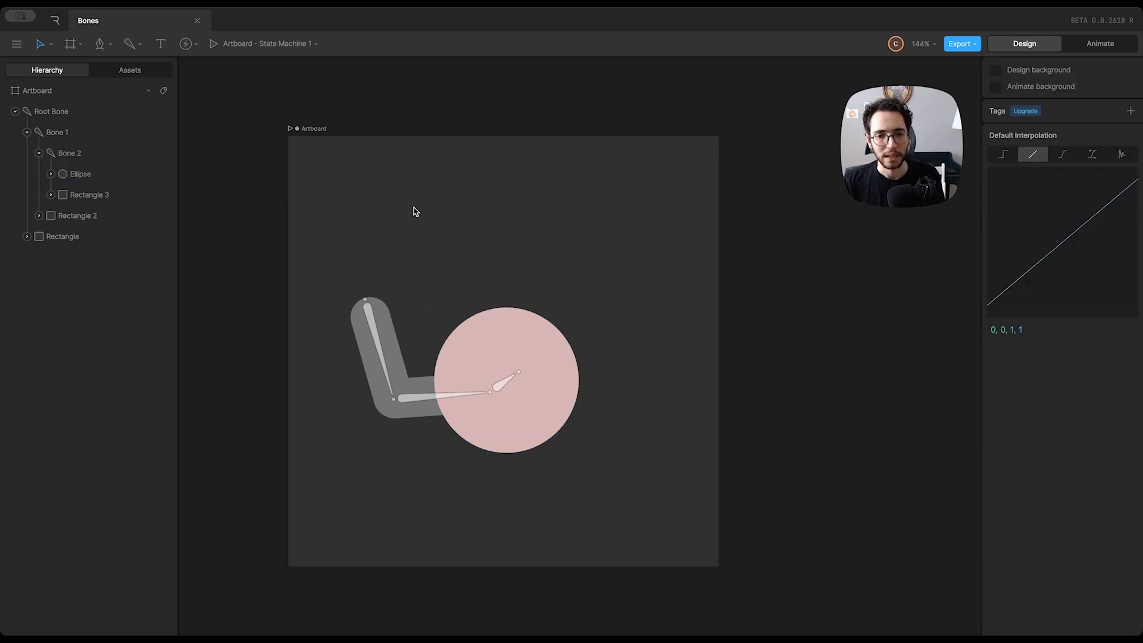
Re-pose the limb by rotating Bone 2 to about -50° and Bone 1 to about -84°, and shift the root bone toward the artboard's centre
left_click(503, 386)
mouse_move(525, 390)
left_mouse_down()
mouse_move(510, 401)
mouse_move(524, 414)
mouse_move(518, 373)
mouse_move(528, 382)
left_mouse_up()
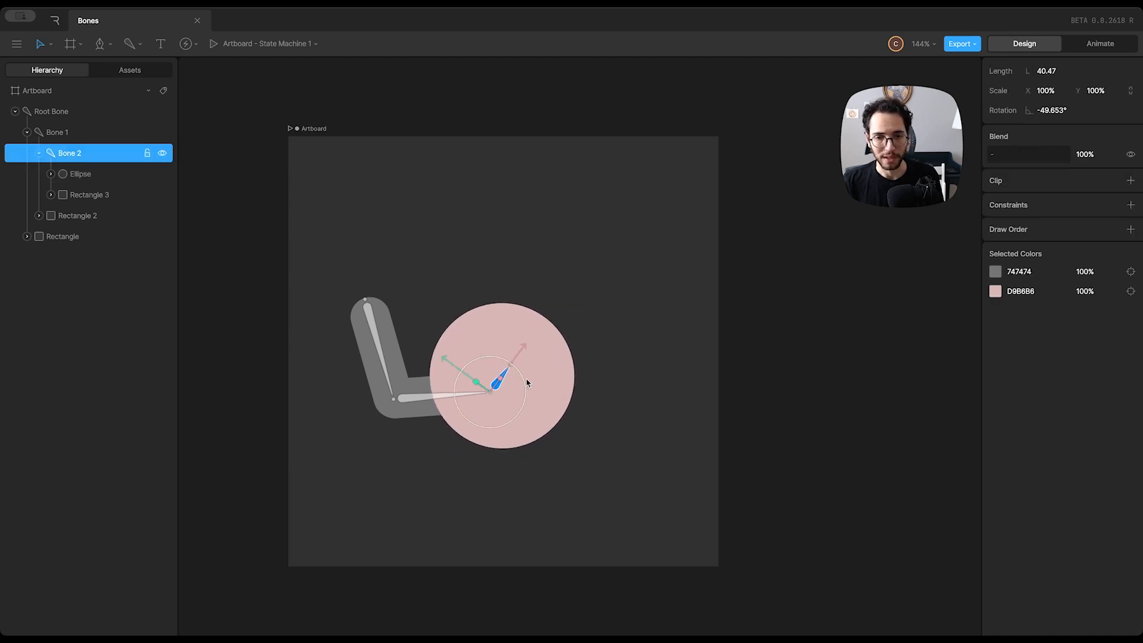
left_click(440, 397)
mouse_move(416, 373)
left_mouse_down()
mouse_move(421, 411)
mouse_move(430, 385)
mouse_move(418, 362)
left_mouse_up()
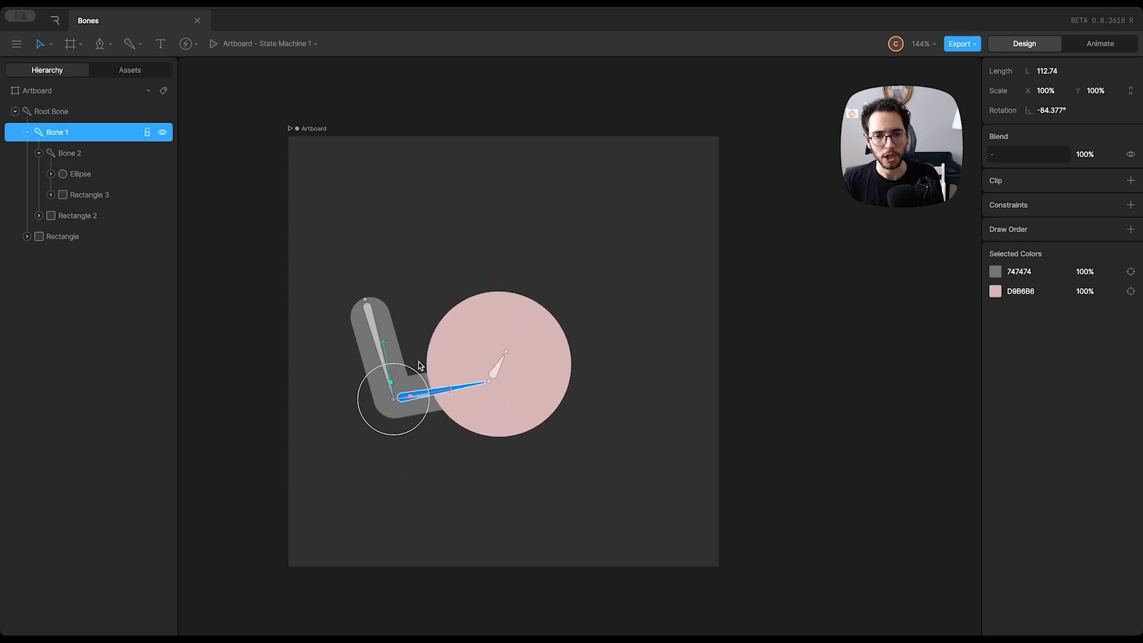
left_click(329, 362)
left_click_drag(369, 312, 427, 277)
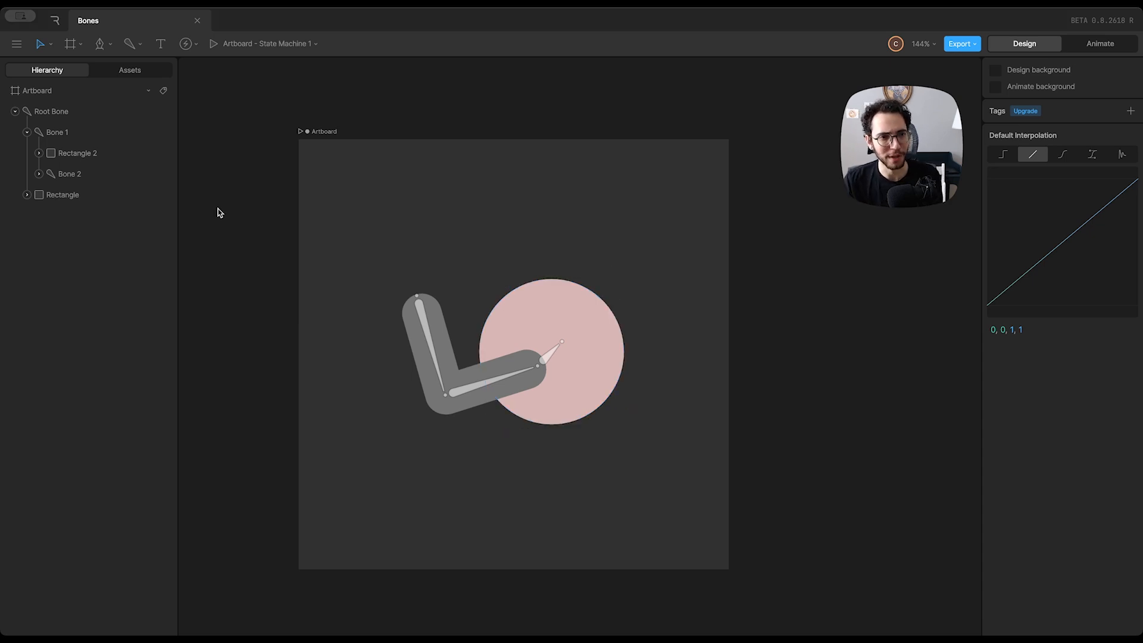
Try a draw order rule on the ellipse set above target Rectangle 2, and remove the rule
left_click(93, 156)
left_click(38, 174)
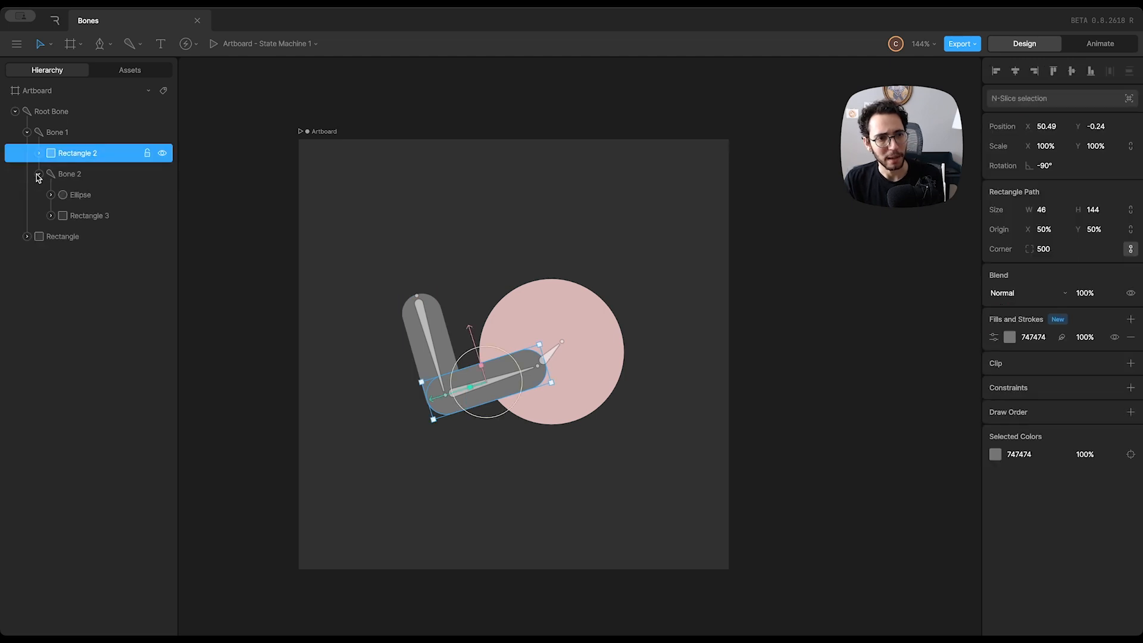
left_click(80, 198)
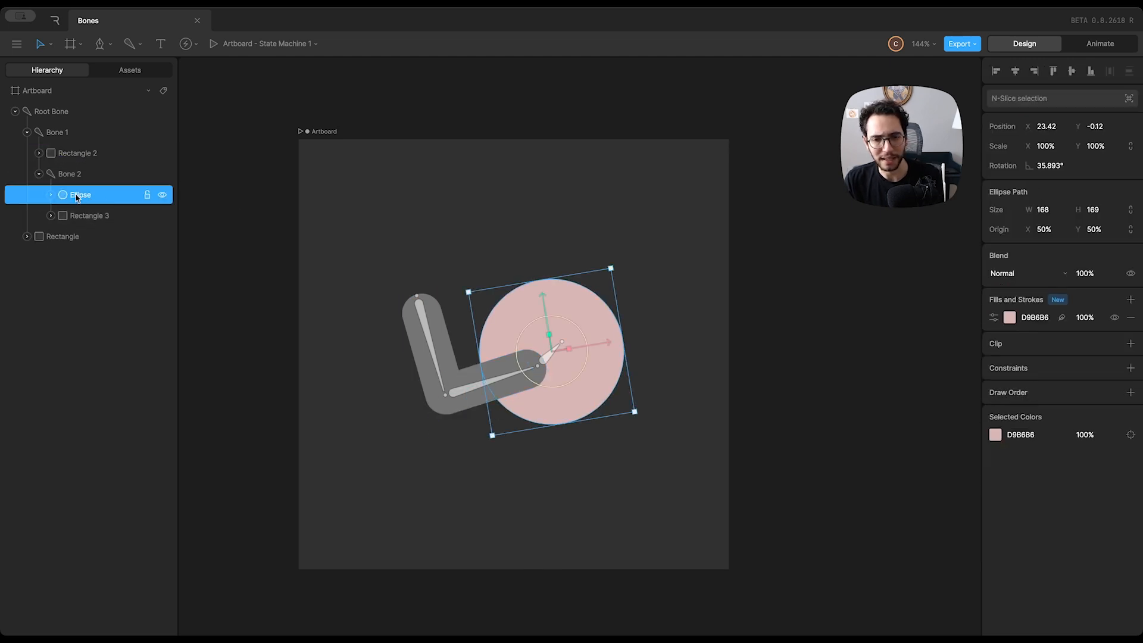
left_click(1130, 393)
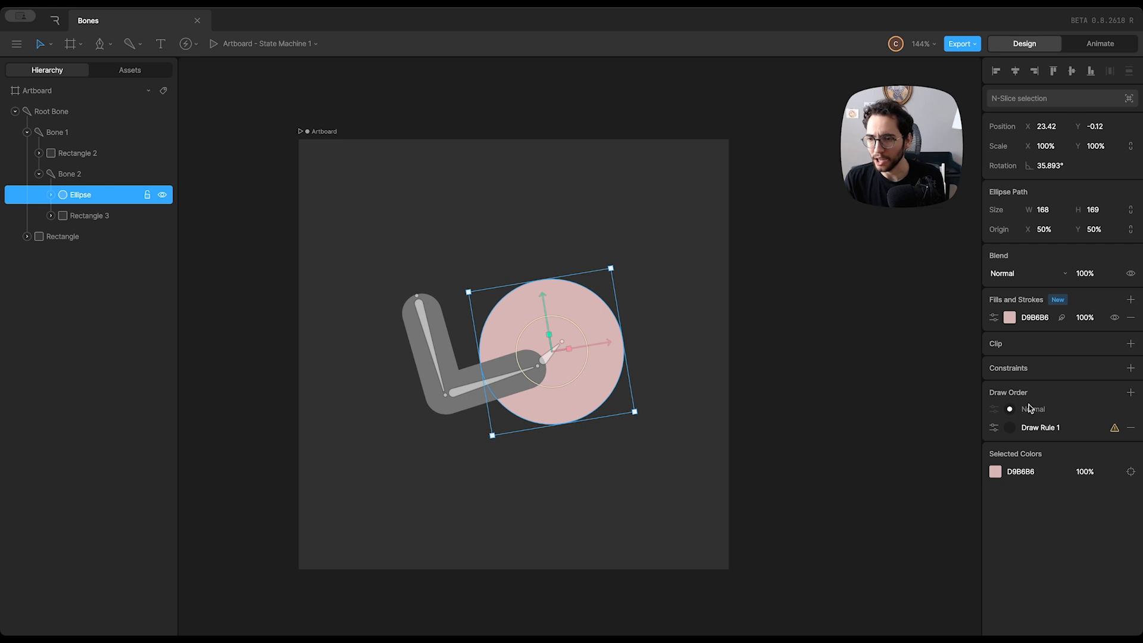
left_click(996, 428)
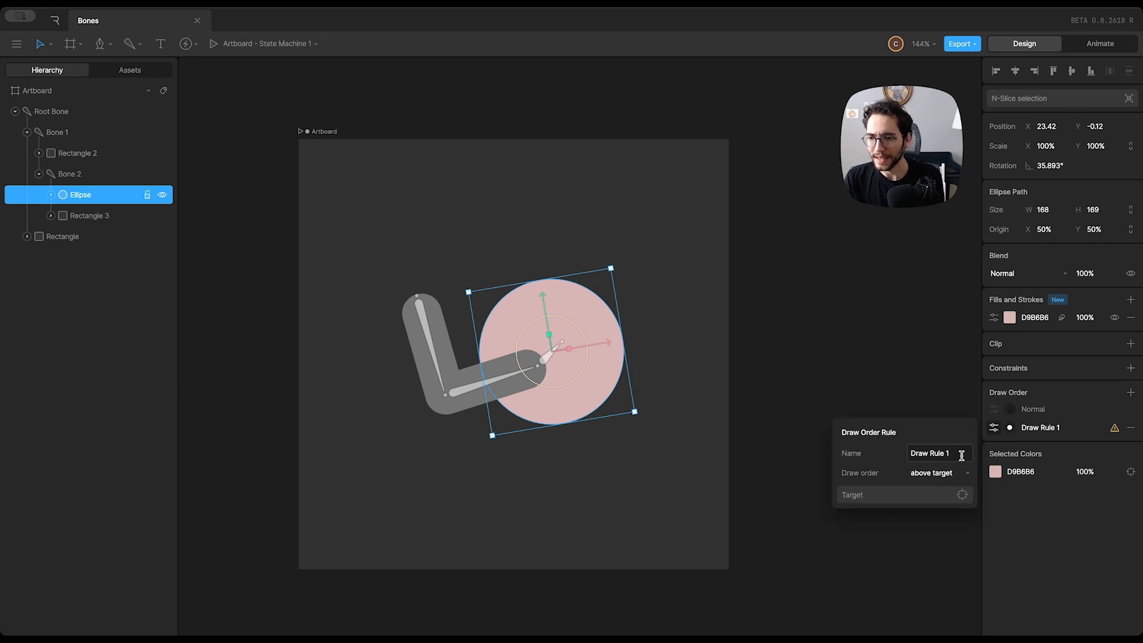
left_click(890, 498)
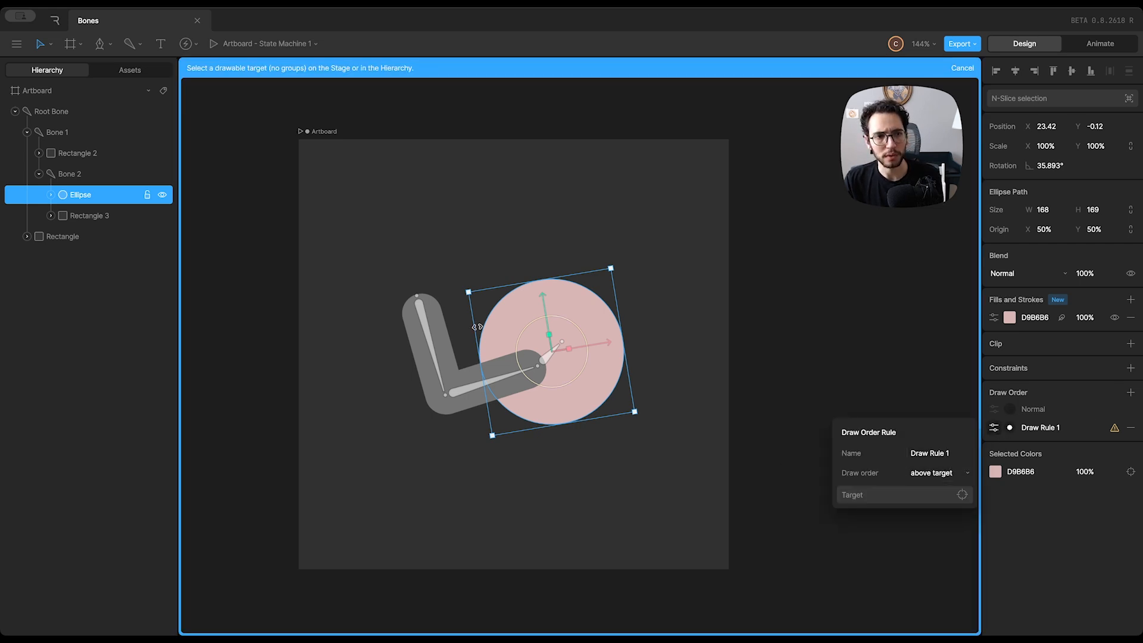
left_click(88, 156)
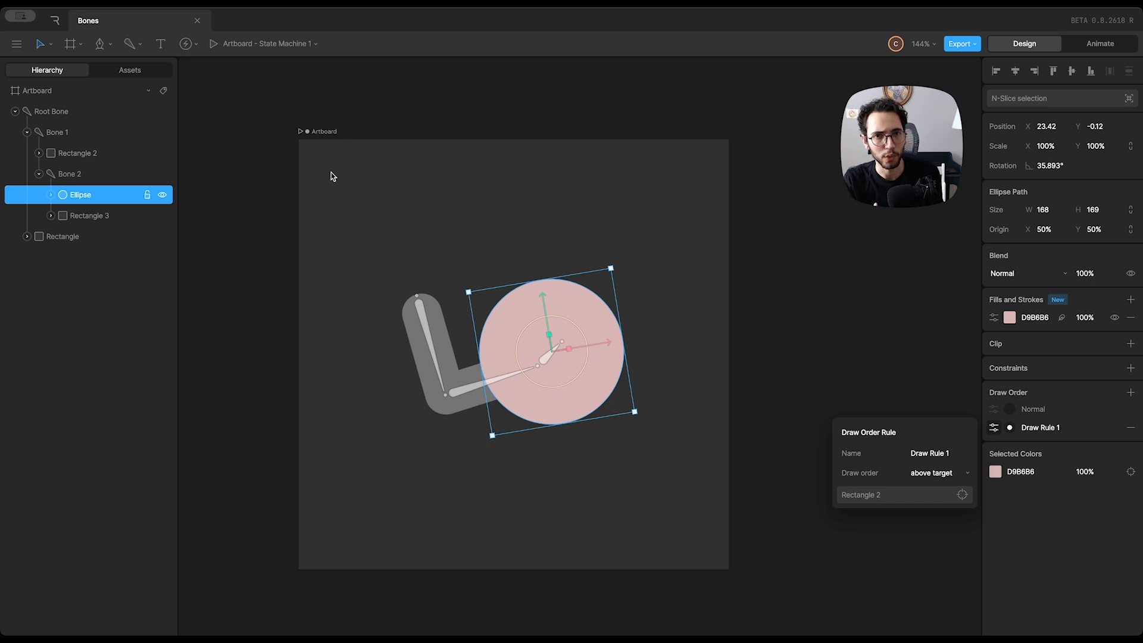
left_click(1132, 429)
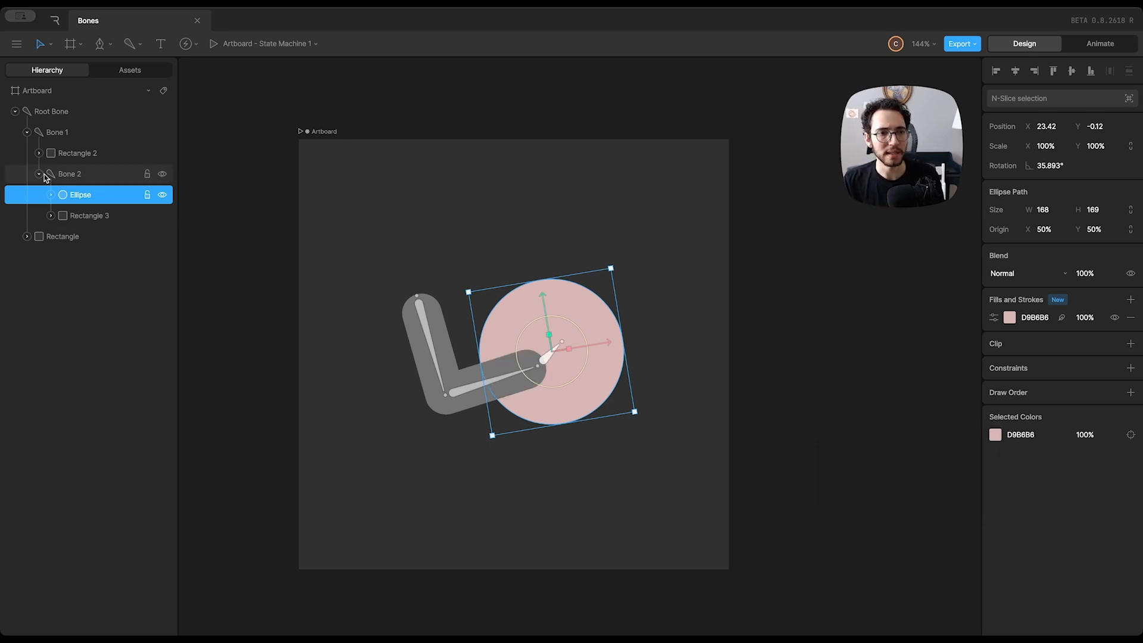
Reorder Bone 2 with its child shapes above Rectangle 2 within Bone 1
left_click(39, 174)
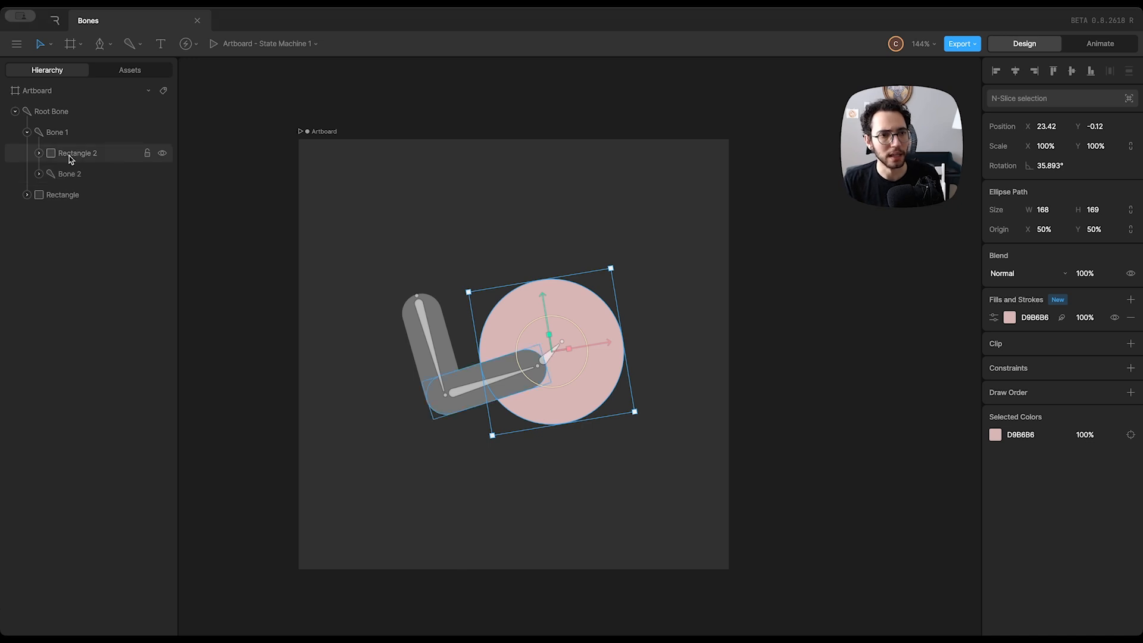
left_click(59, 135)
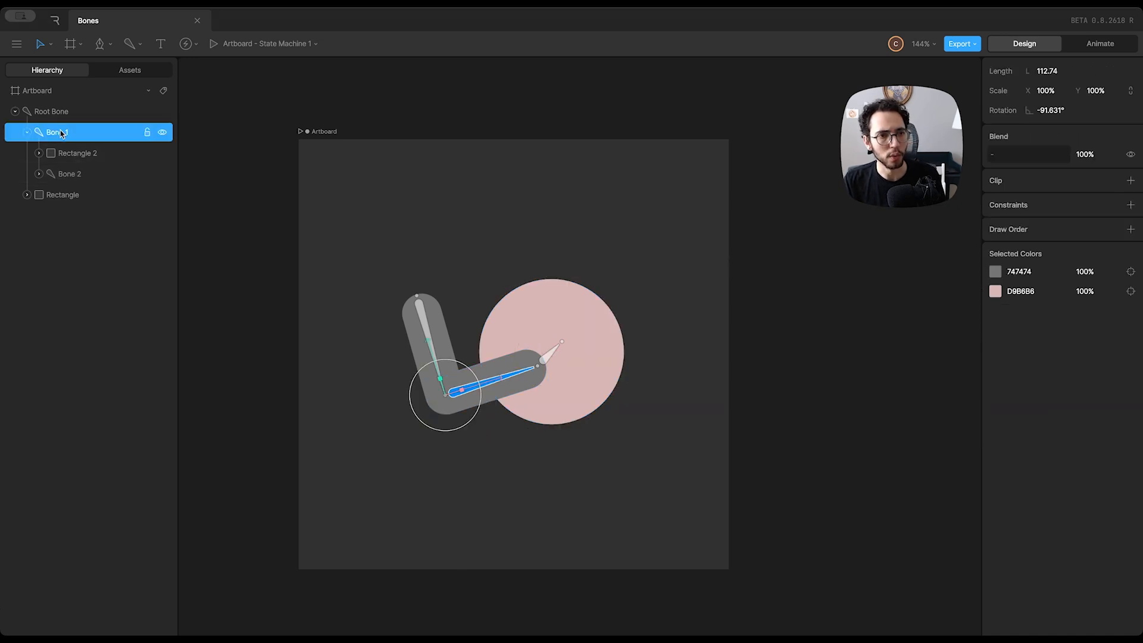
left_click(77, 155)
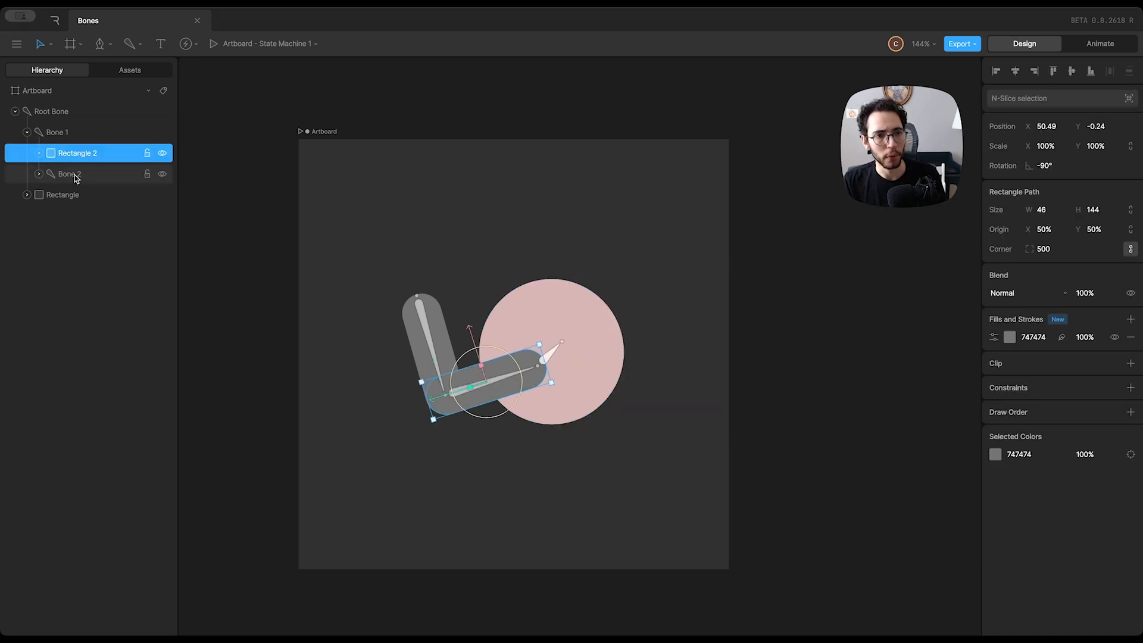
left_click_drag(76, 179, 76, 150)
left_click(367, 197)
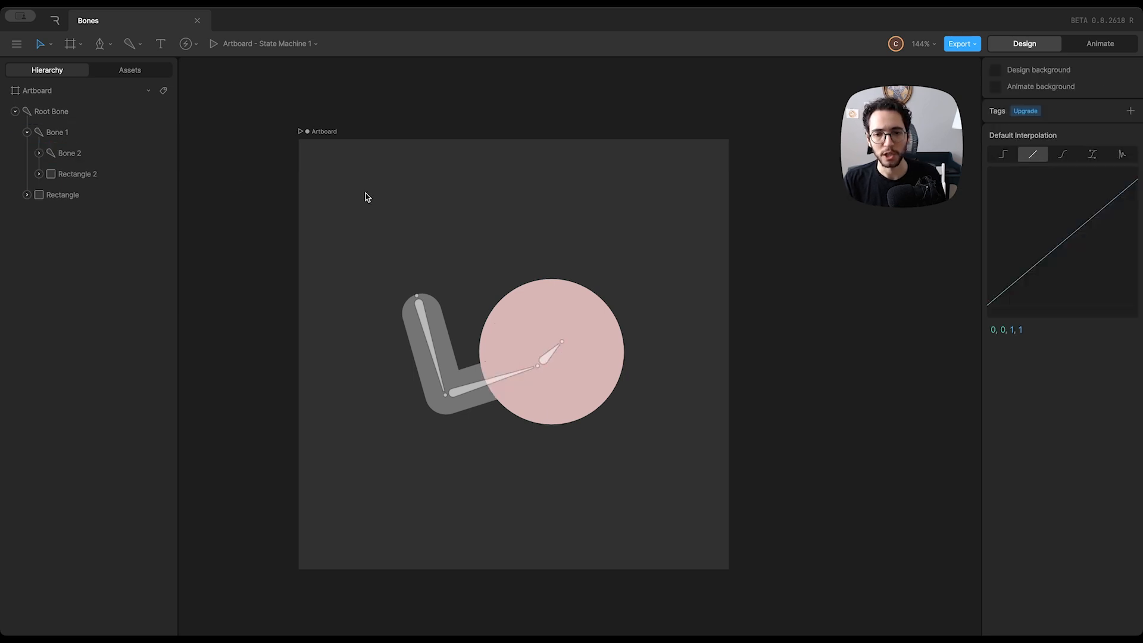